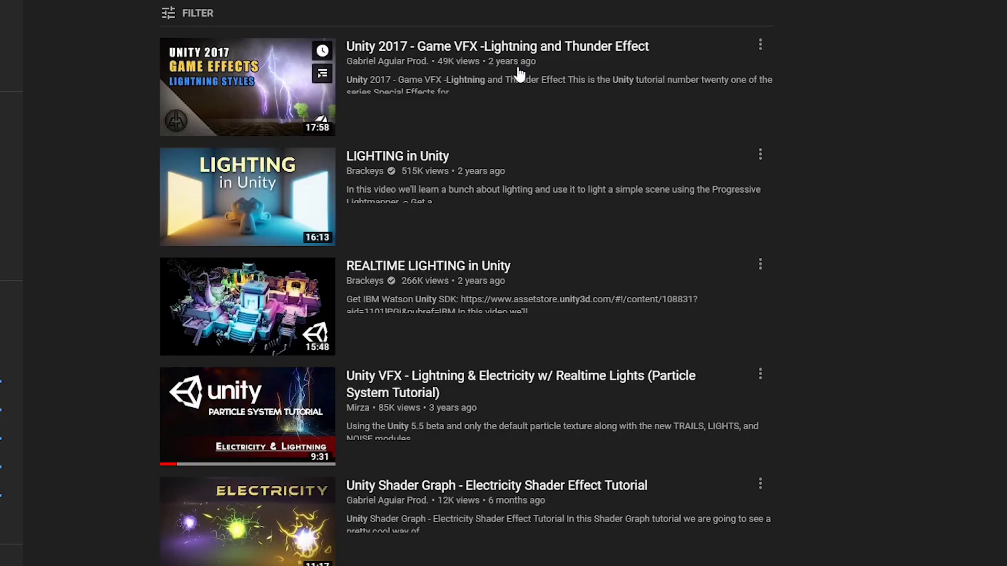
- Browse the video search results for Unity lightning and electricity effect tutorials
scroll(908, 104, down, 4)
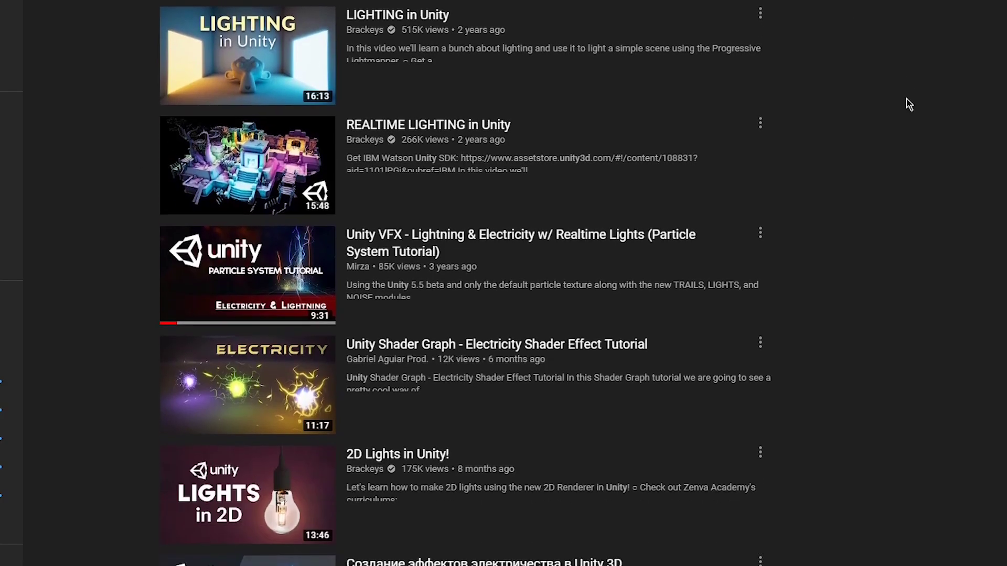
scroll(909, 105, down, 4)
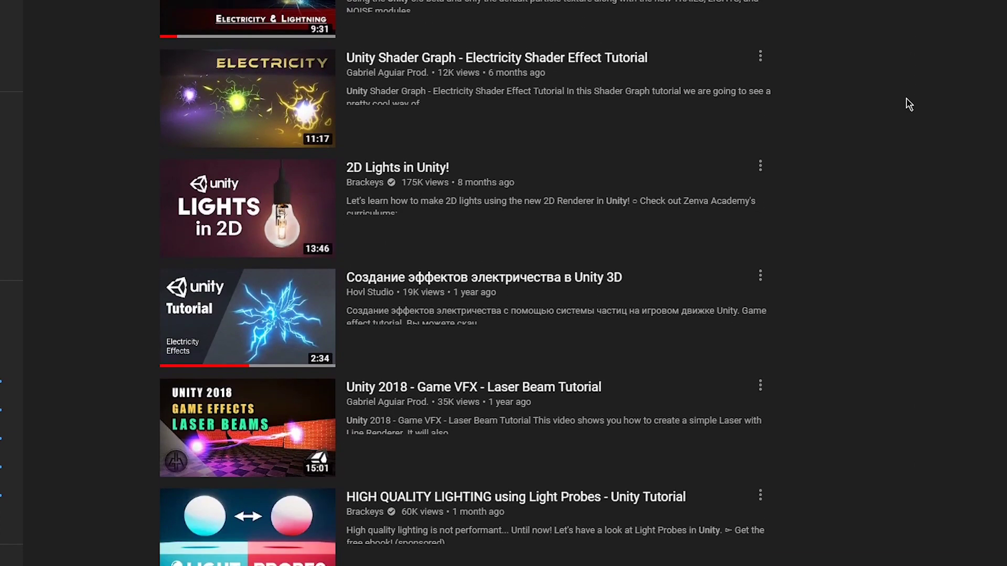
scroll(909, 104, down, 3)
scroll(909, 104, down, 3)
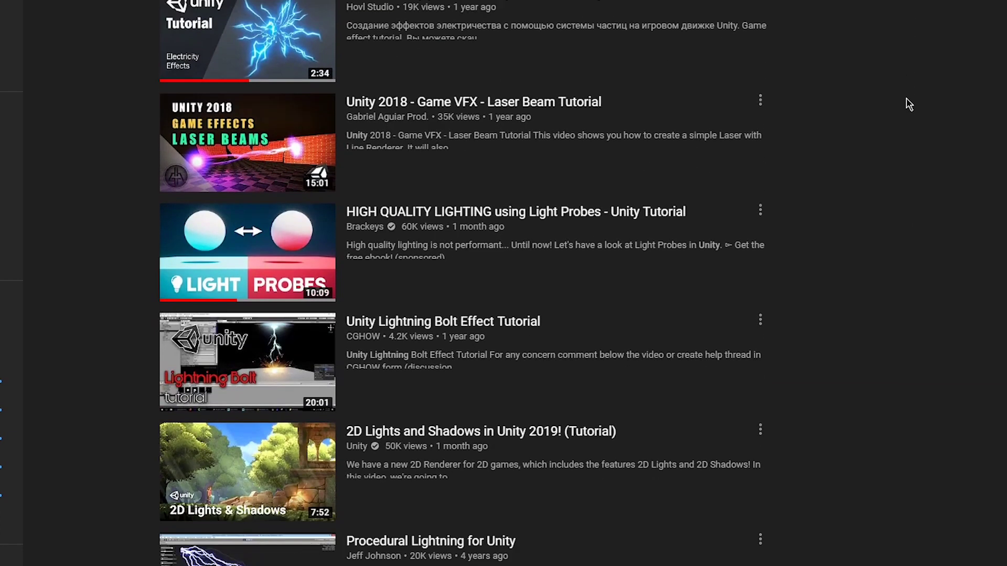
scroll(909, 104, down, 8)
scroll(909, 104, down, 3)
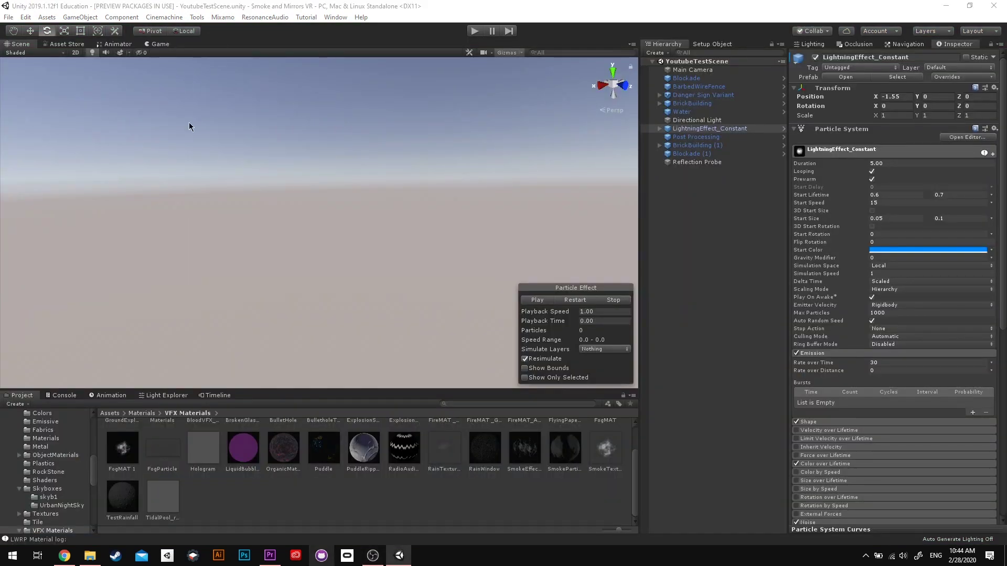
- Switch to the Unity editor and create a new Particle System at the root of the scene
click(652, 268)
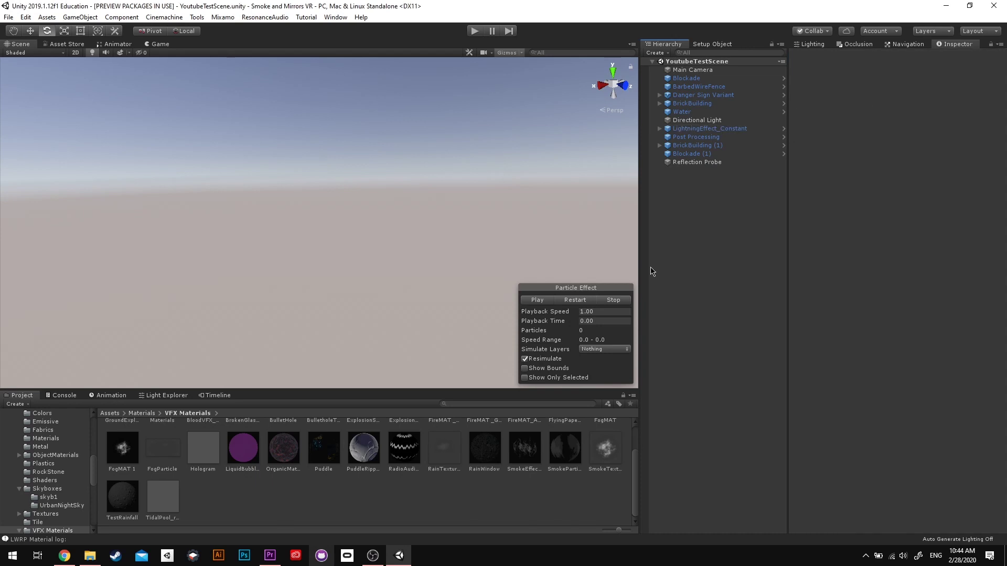
right_click(681, 217)
mouse_move(734, 350)
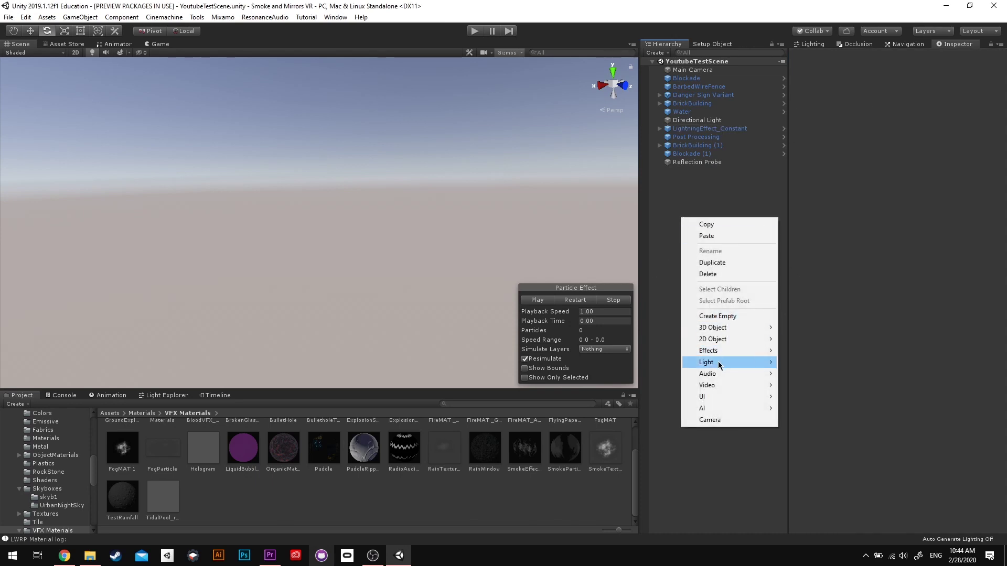
click(833, 350)
alt+drag(299, 225, 326, 274)
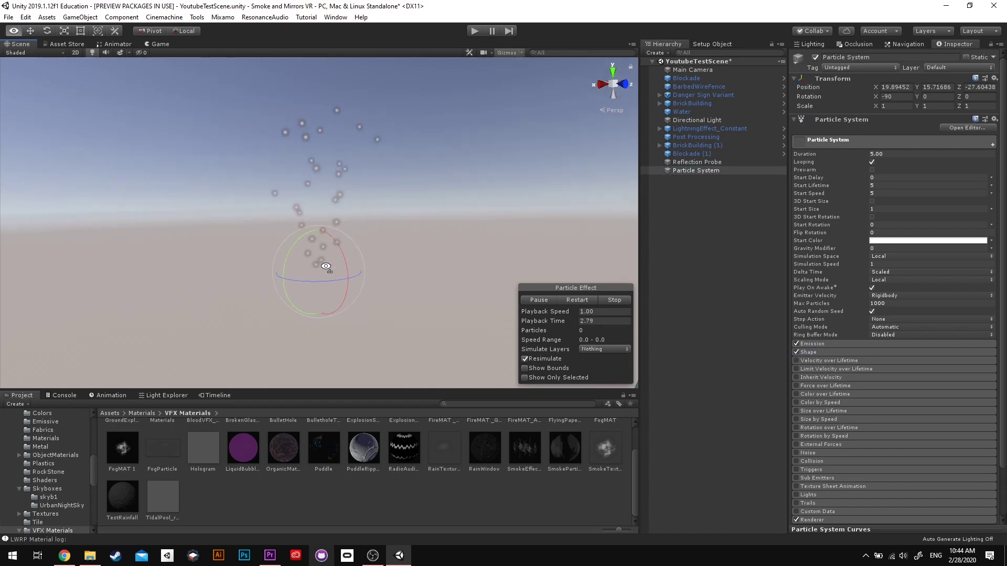
- Turn the Scene view's Selection Outline on and back off to compare how the selected particles are displayed
click(522, 52)
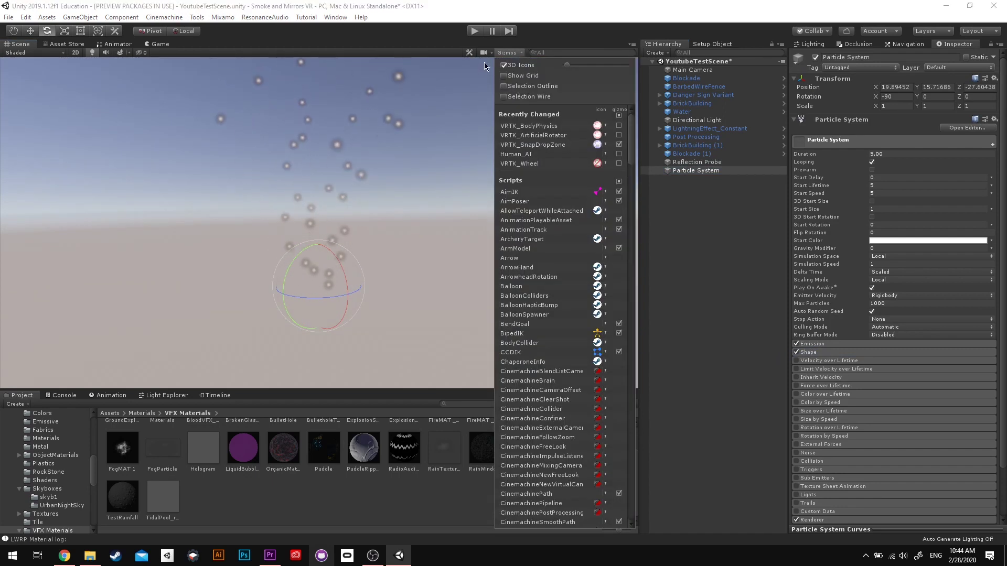
click(517, 87)
click(375, 211)
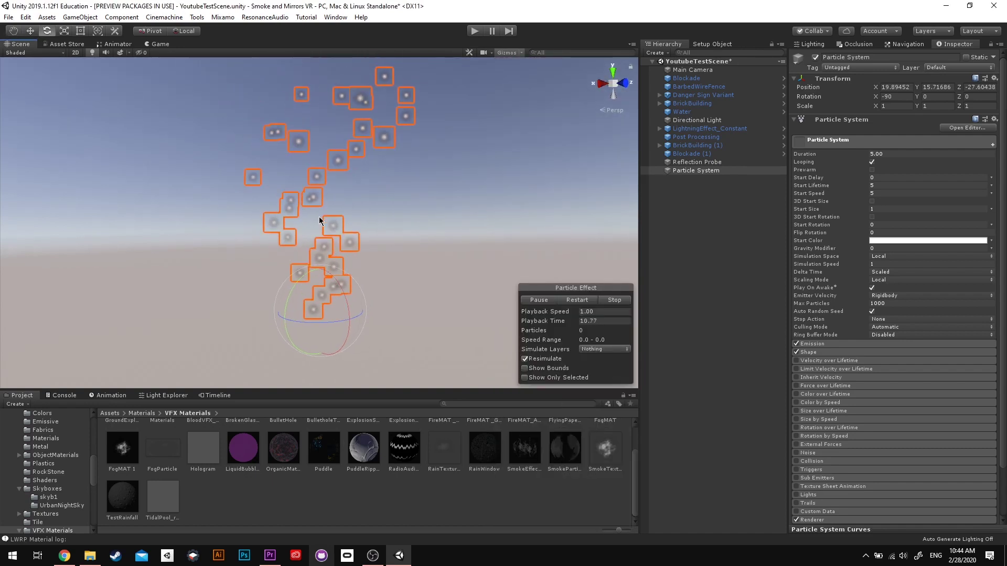
right_drag(337, 199, 322, 222)
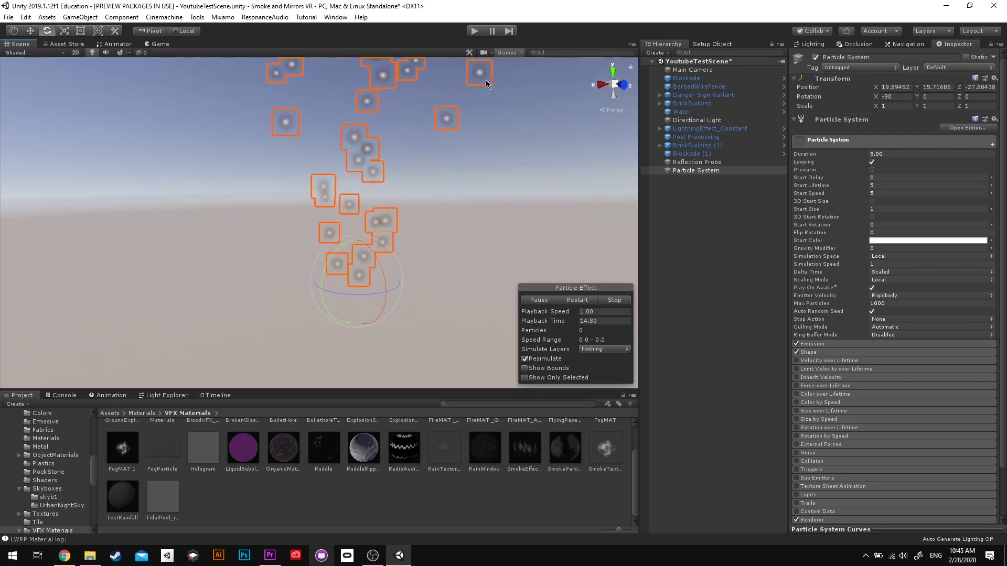
click(520, 52)
click(518, 87)
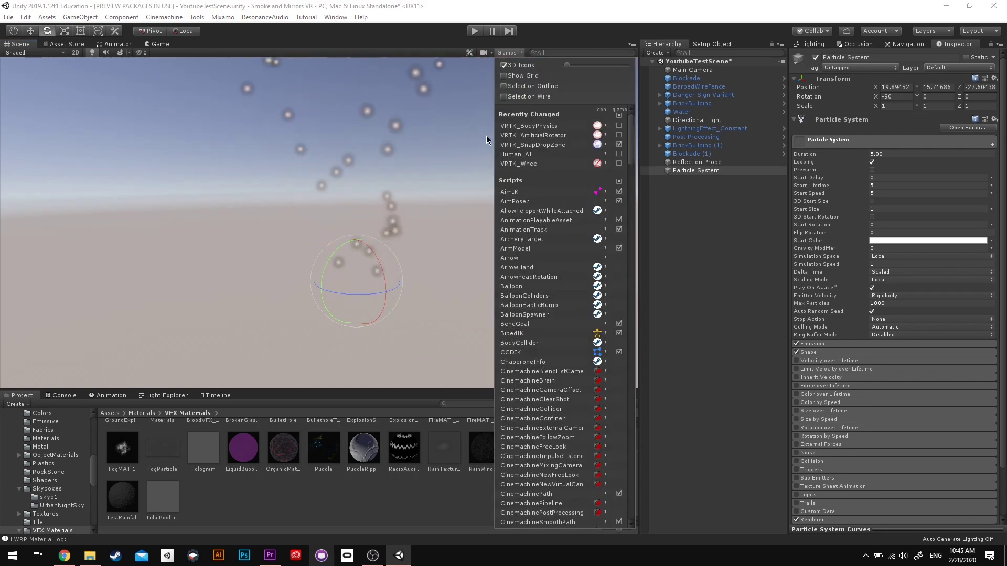
click(747, 296)
- Enable Prewarm on the particle system and set Start Lifetime to Random Between Two Constants, 0.6 and 0.7
middle_drag(432, 211, 396, 223)
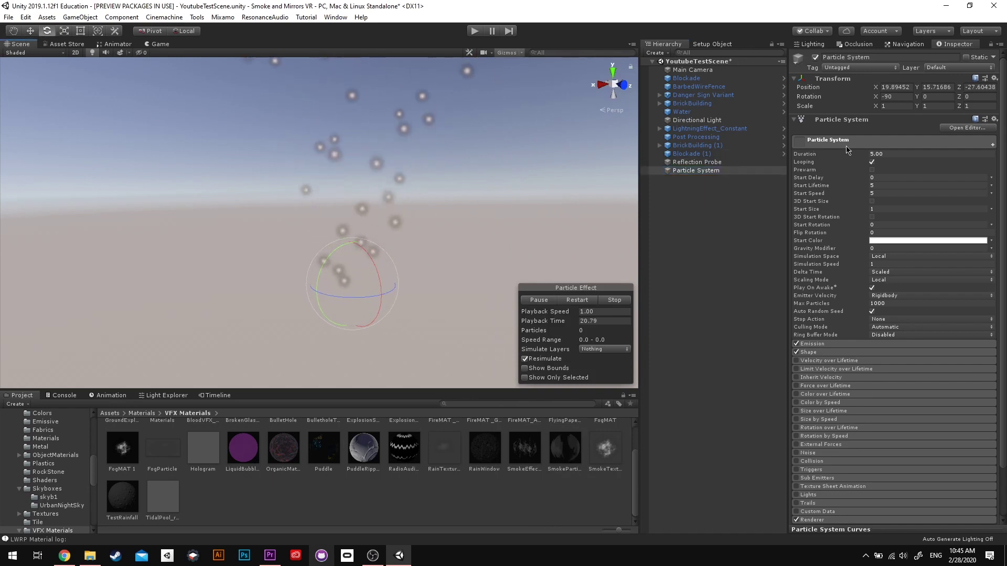
click(872, 170)
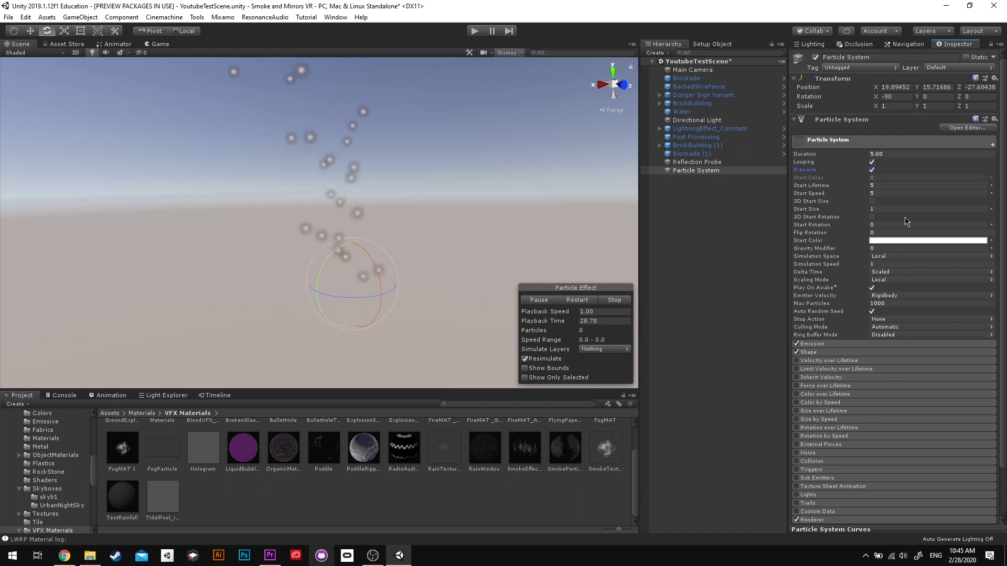
alt+drag(375, 251, 398, 178)
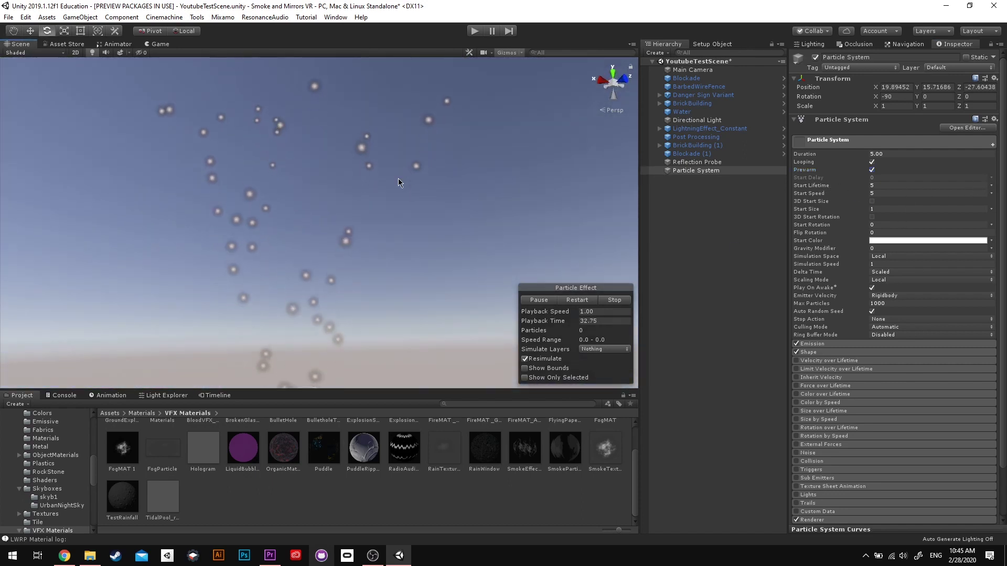
click(990, 186)
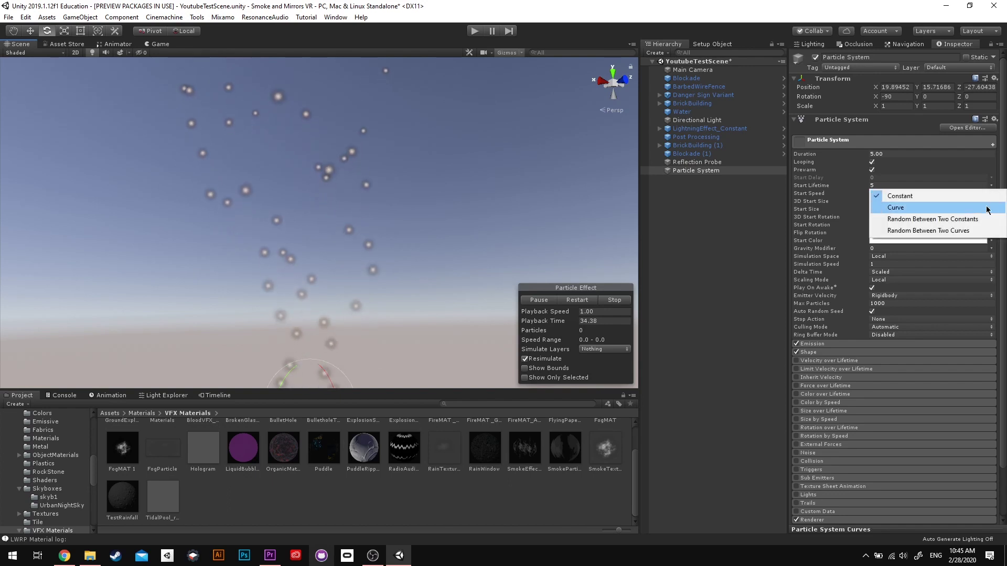
click(972, 218)
click(917, 185)
text(0.)
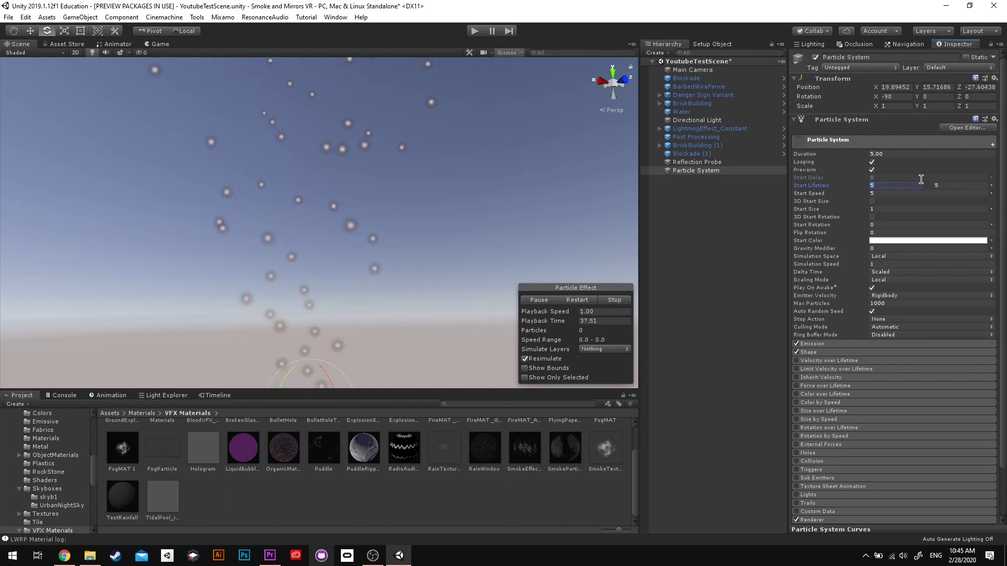
text(6)
key(Tab)
text(0)
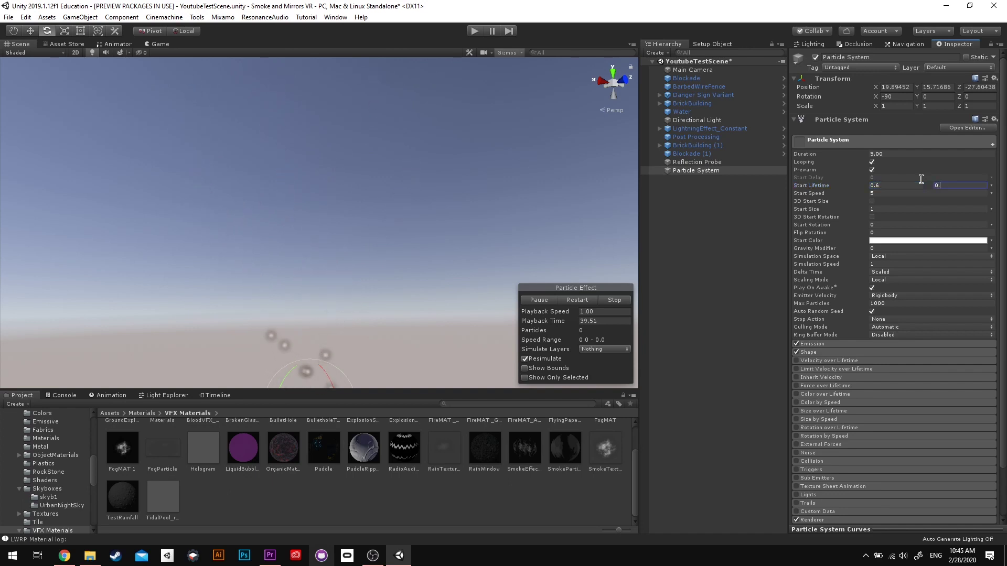
- Set the particle system's Start Speed to 15
right_drag(410, 199, 388, 244)
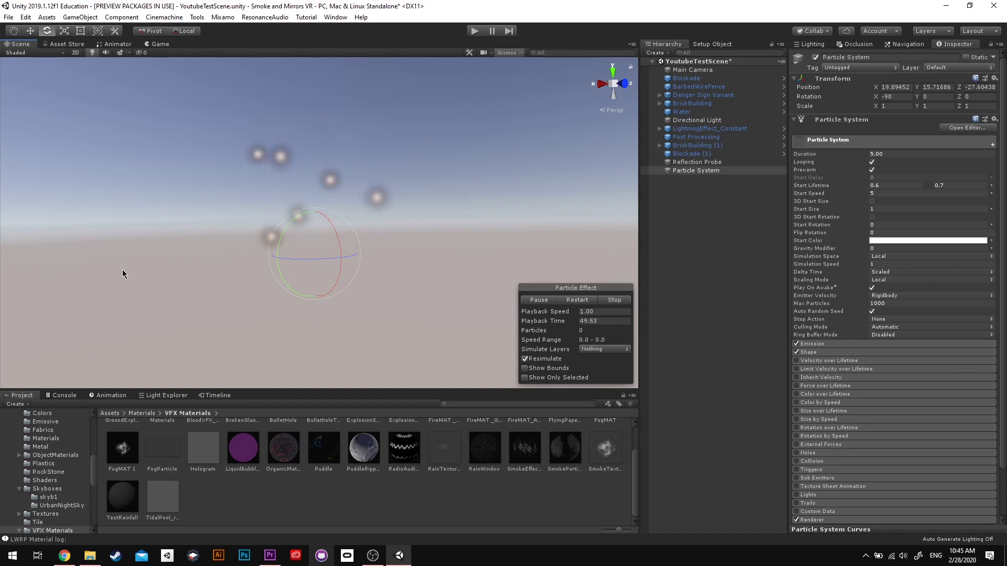
click(891, 193)
text(15)
alt+drag(367, 157, 386, 216)
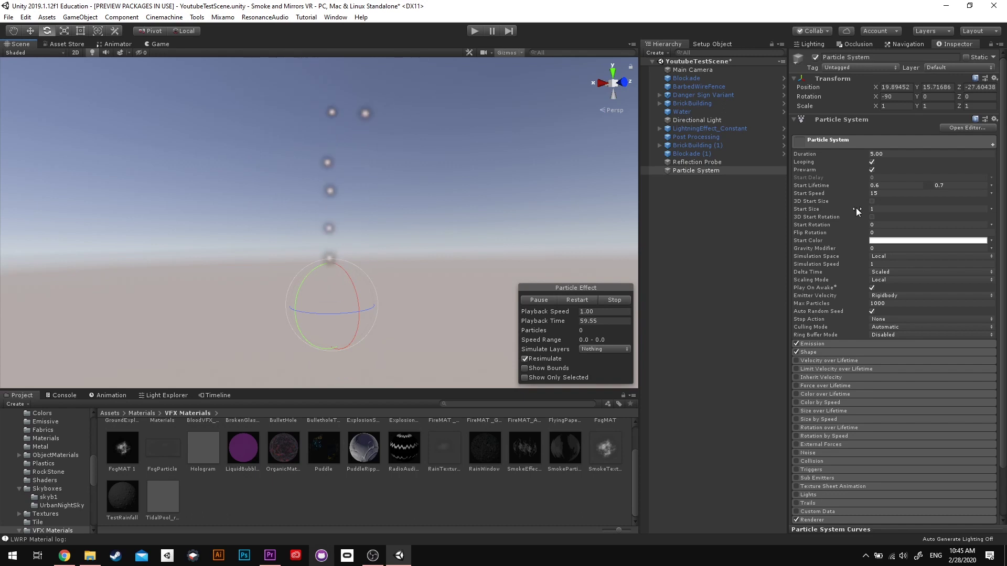
- Set the Start Size to Random Between Two Constants with values 0.05 and 0.1
click(992, 210)
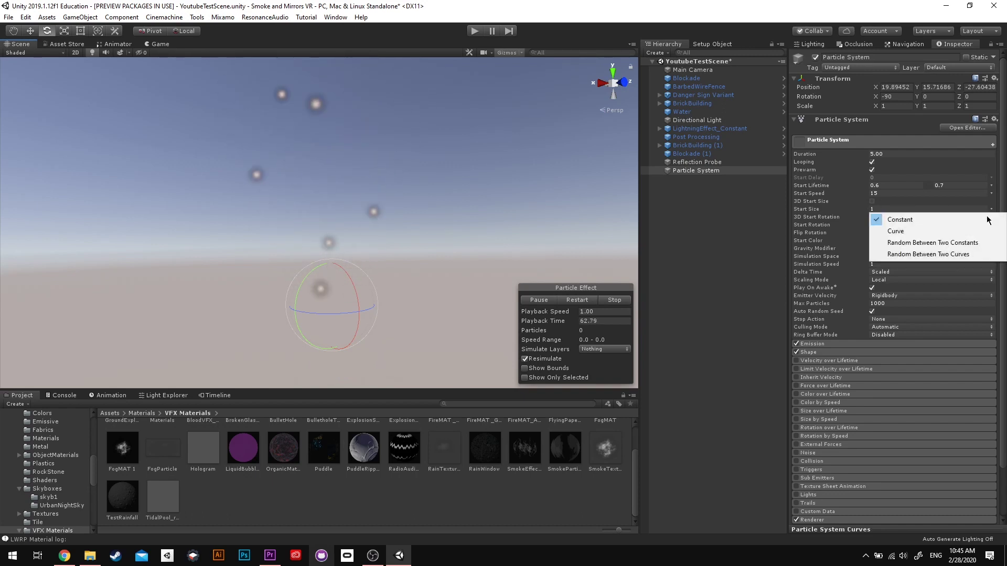
click(955, 242)
click(891, 210)
double_click(896, 206)
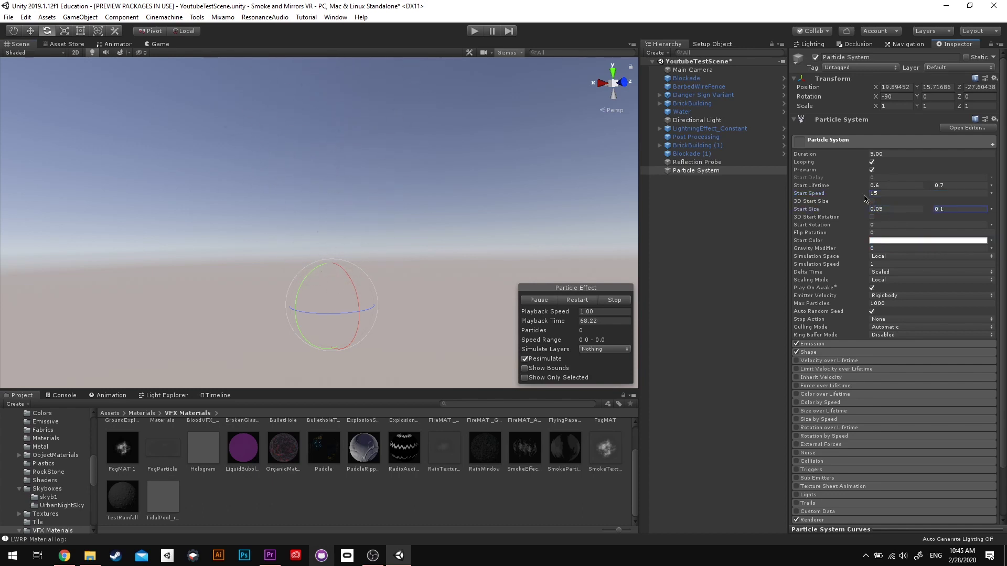
mouse_move(368, 257)
alt+mouse_down()
mouse_move(387, 242)
mouse_move(394, 278)
mouse_move(377, 228)
mouse_move(373, 240)
alt+mouse_up()
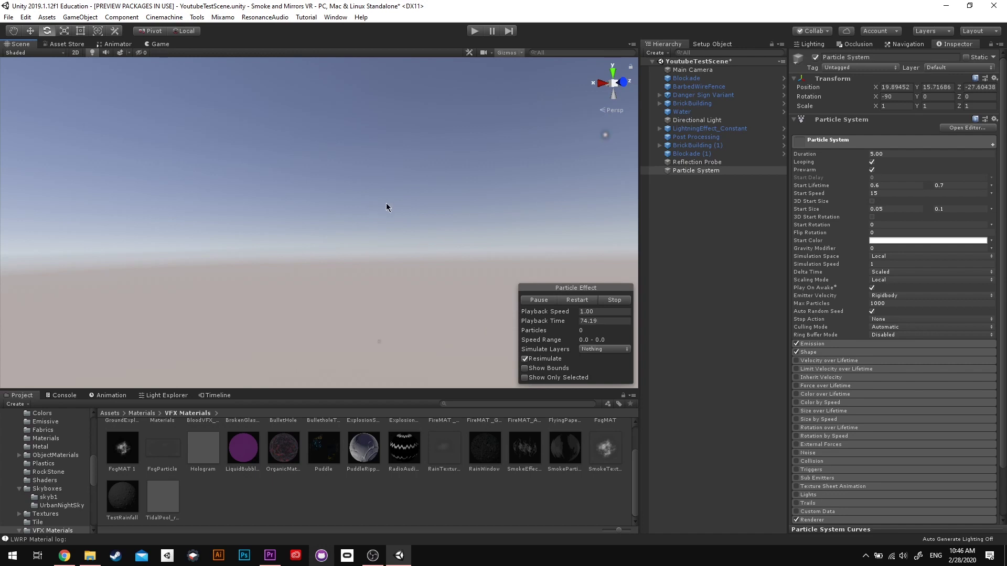
- Change the particles' Start Color to a fully saturated light blue, hex 00BAFF
click(890, 241)
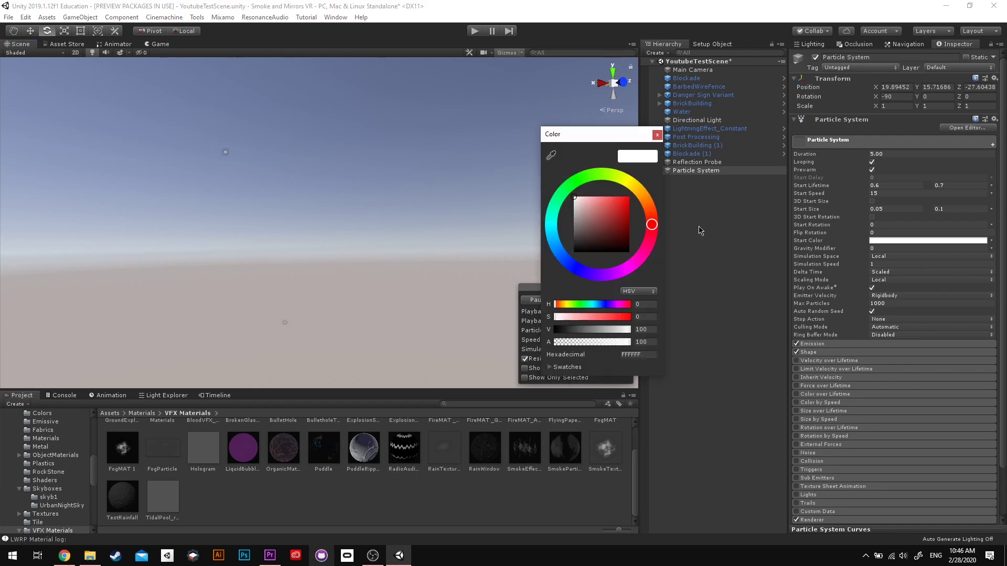
click(553, 240)
drag(614, 215, 631, 177)
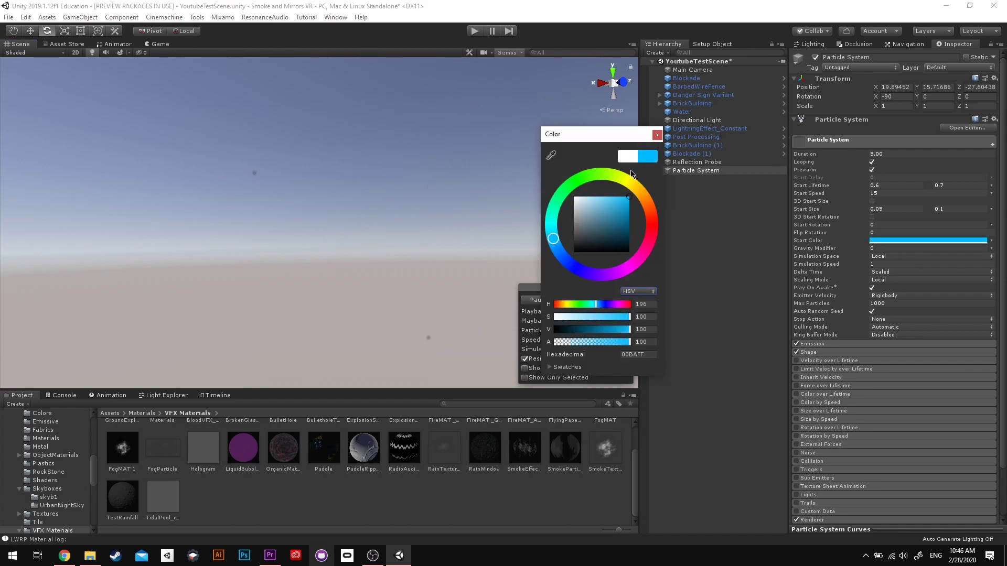
click(657, 136)
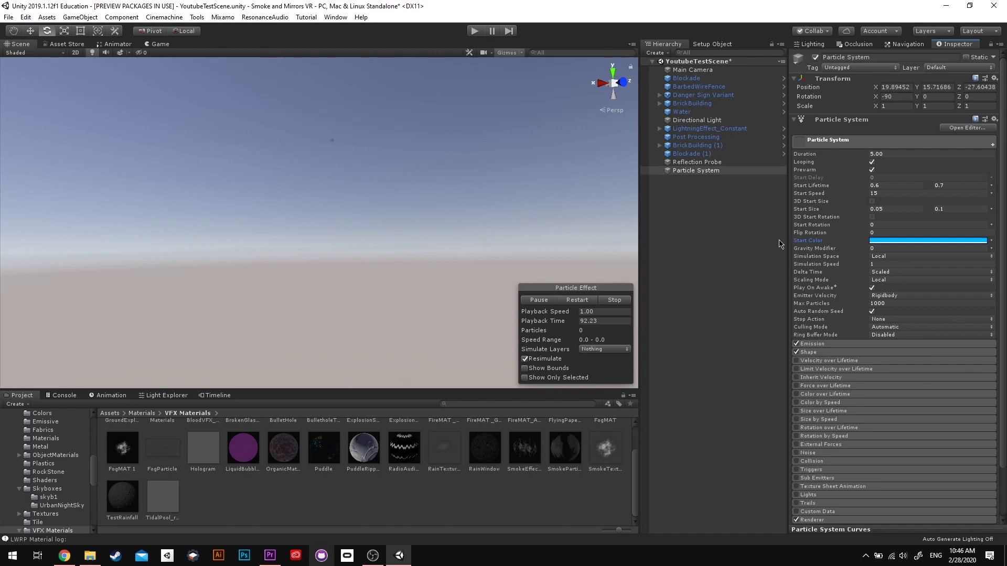
- Set the Emission module's Rate over Time to 30
click(811, 345)
scroll(824, 350, down, 3)
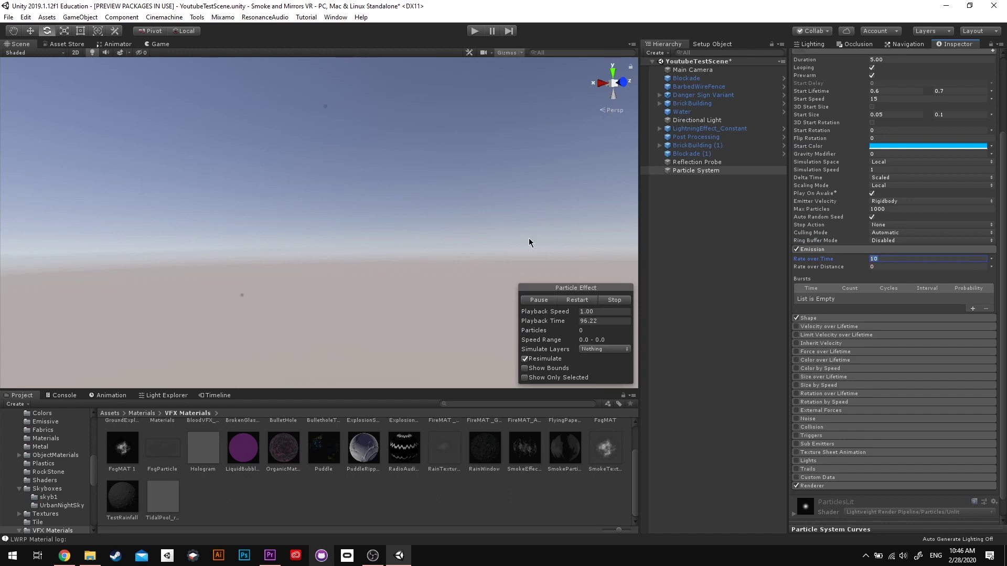
text(30)
alt+drag(529, 239, 171, 237)
alt+drag(262, 256, 265, 237)
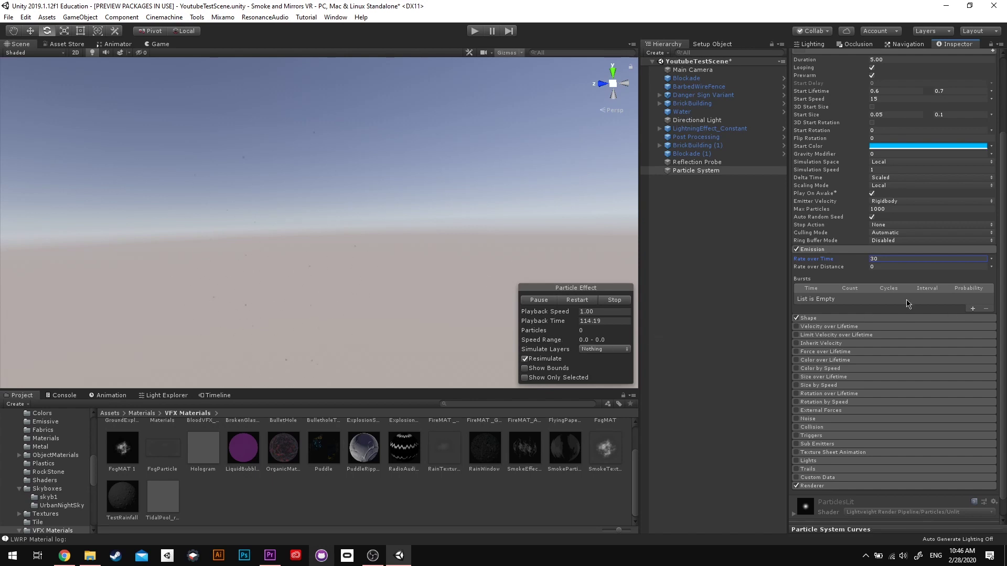
- Collapse the Emission module and change the Shape module's emitter shape to Box
click(821, 250)
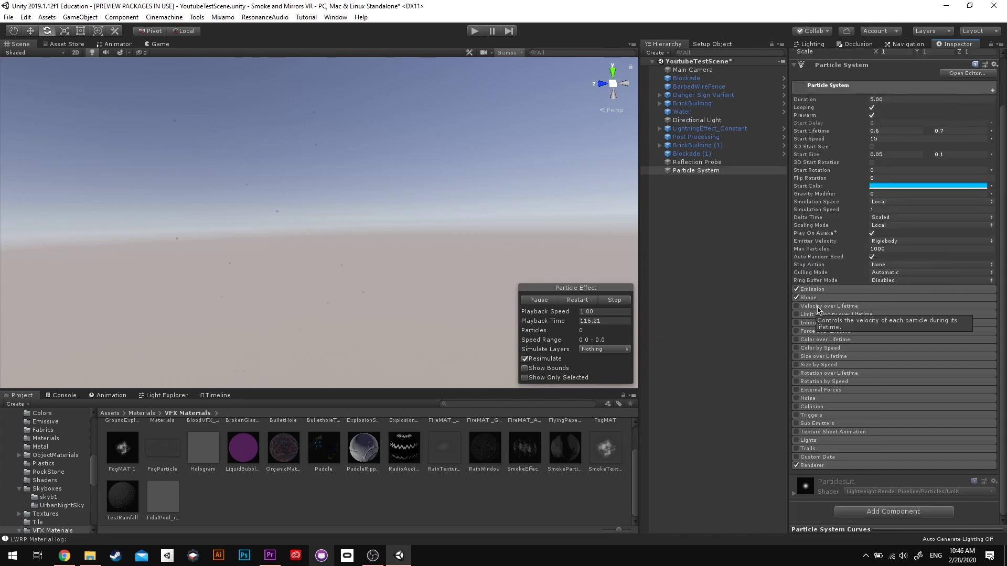
click(815, 298)
alt+drag(391, 181, 330, 175)
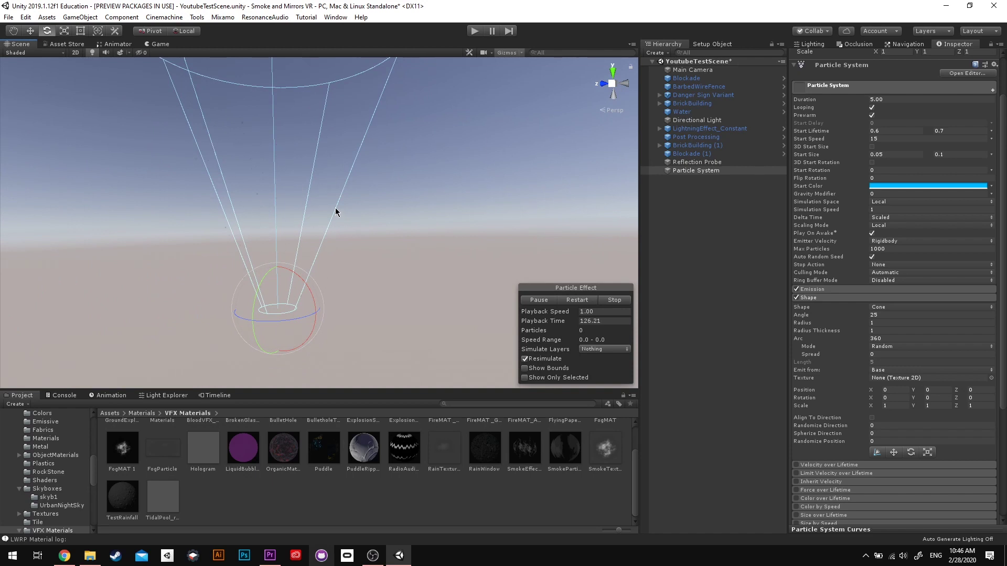
alt+drag(335, 212, 398, 239)
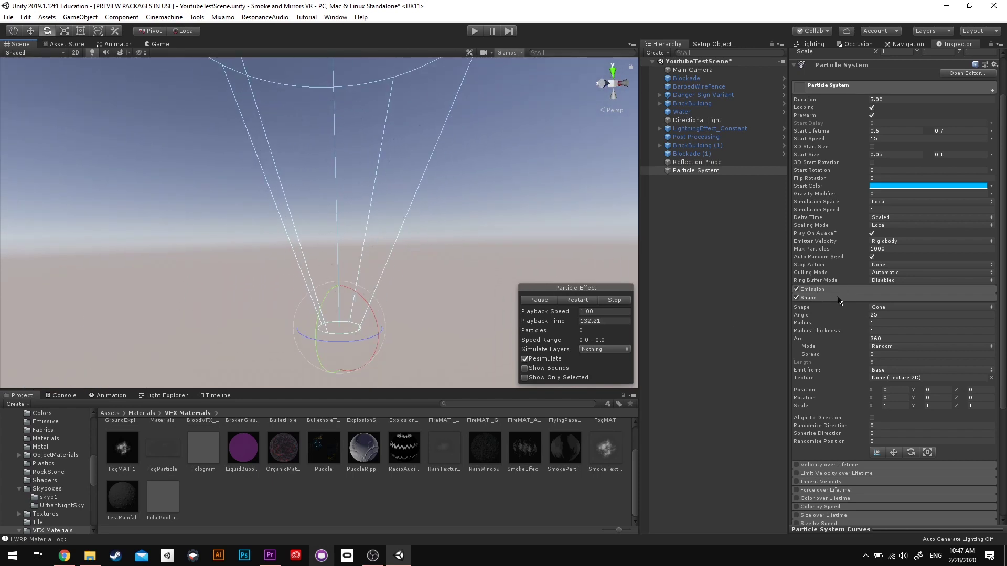
click(897, 306)
click(893, 364)
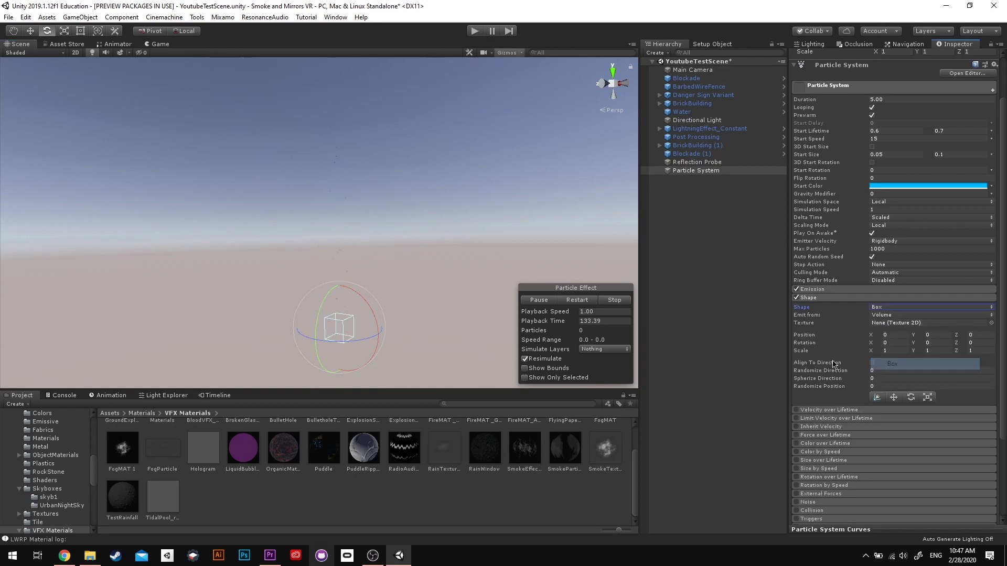
- Stretch the box emitter horizontally to a scale of about 4.71 in X and 4.45 in Y
alt+drag(461, 221, 478, 292)
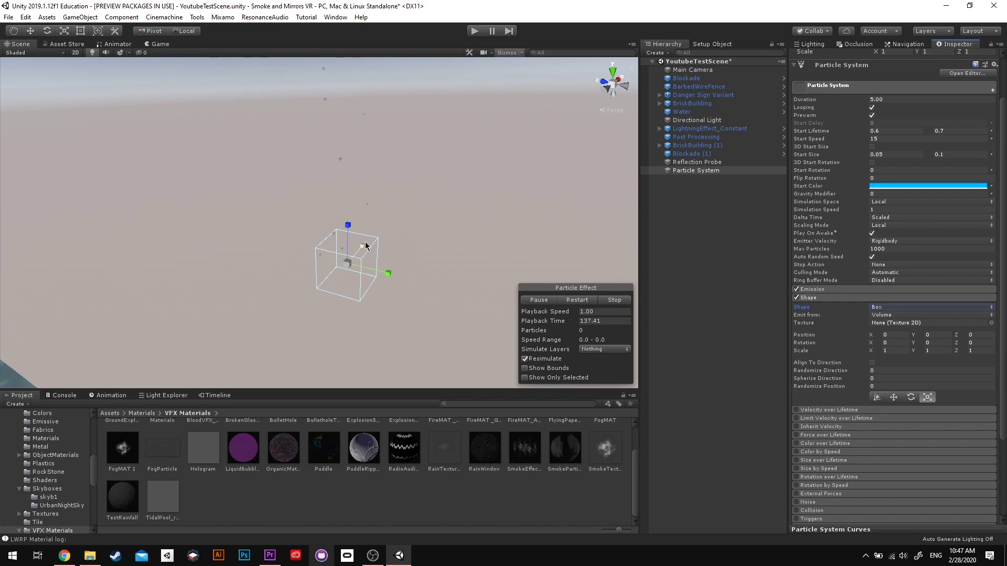
drag(377, 267, 312, 275)
alt+drag(253, 265, 265, 303)
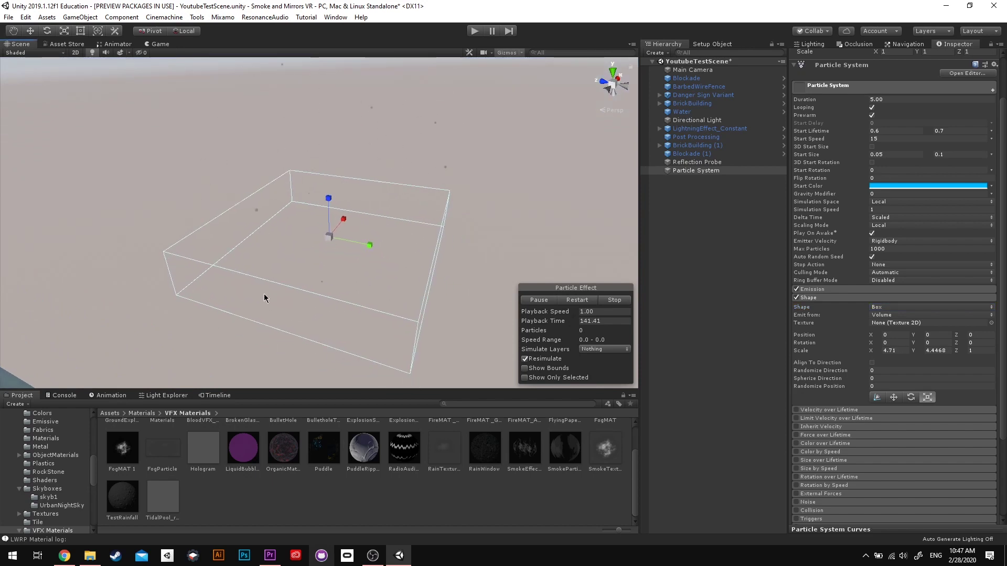
alt+drag(305, 225, 322, 291)
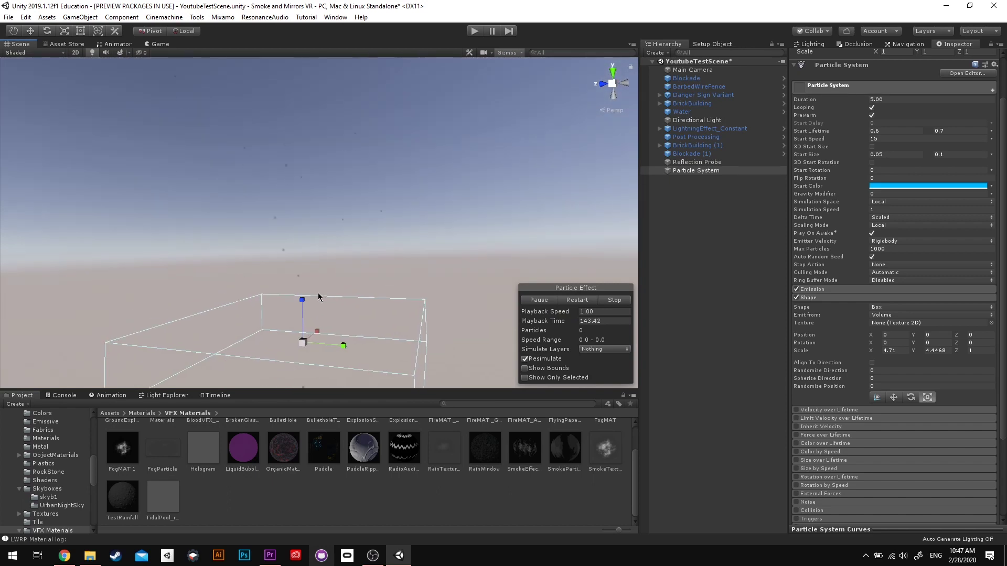
alt+drag(335, 142, 639, 267)
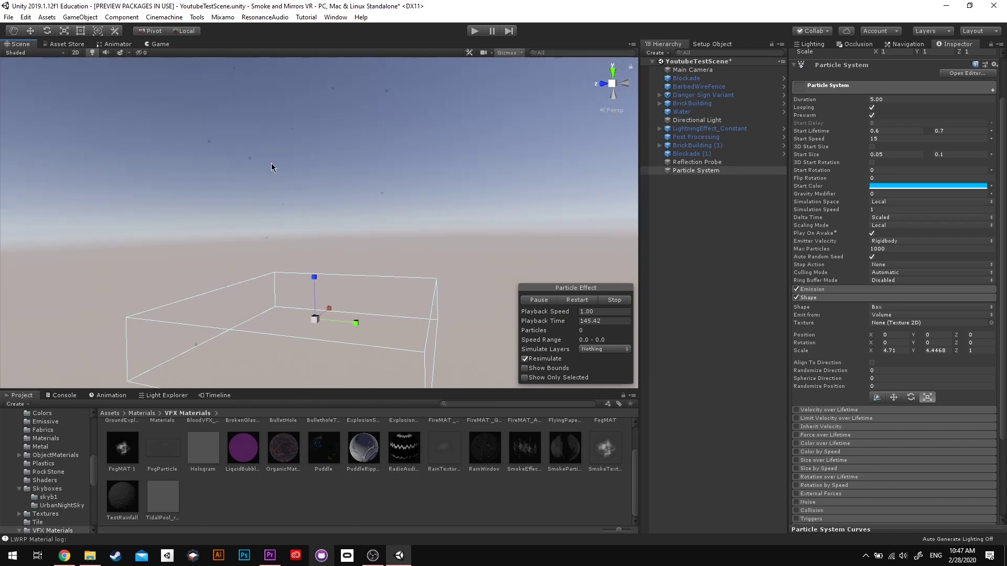
- Change the emitter shape to Cone and set its Radius to 0.1
alt+drag(255, 176, 841, 265)
click(878, 310)
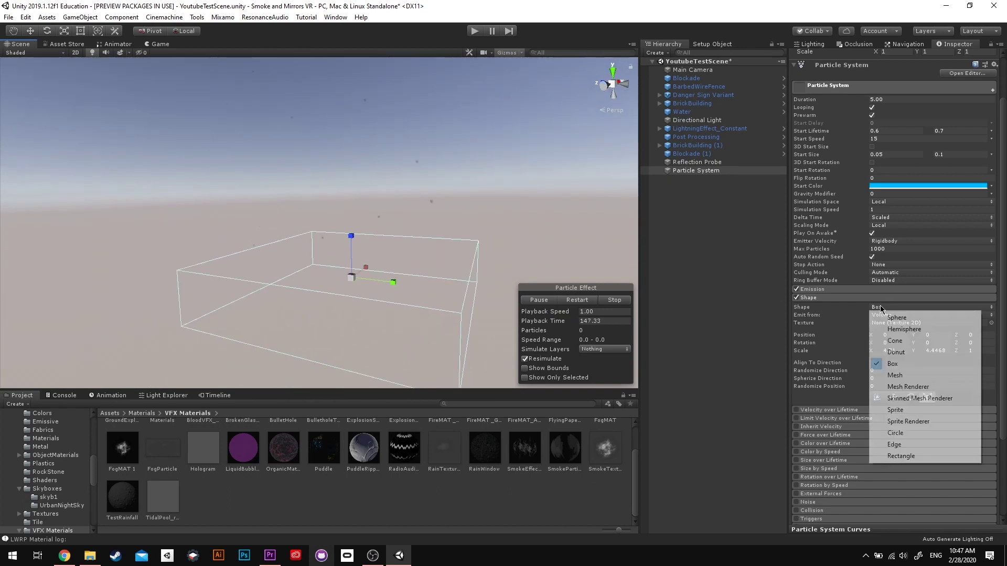
click(895, 340)
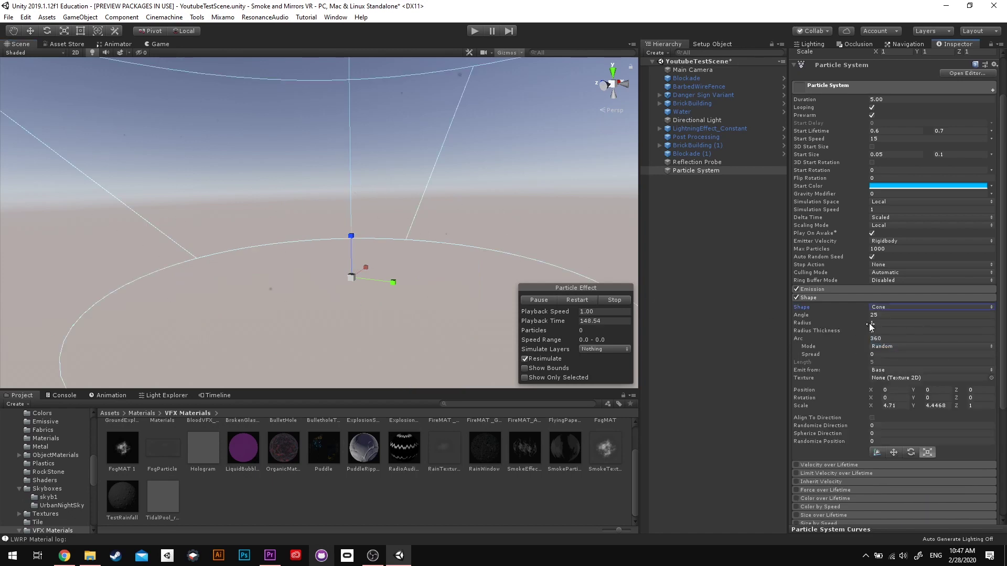
text(0)
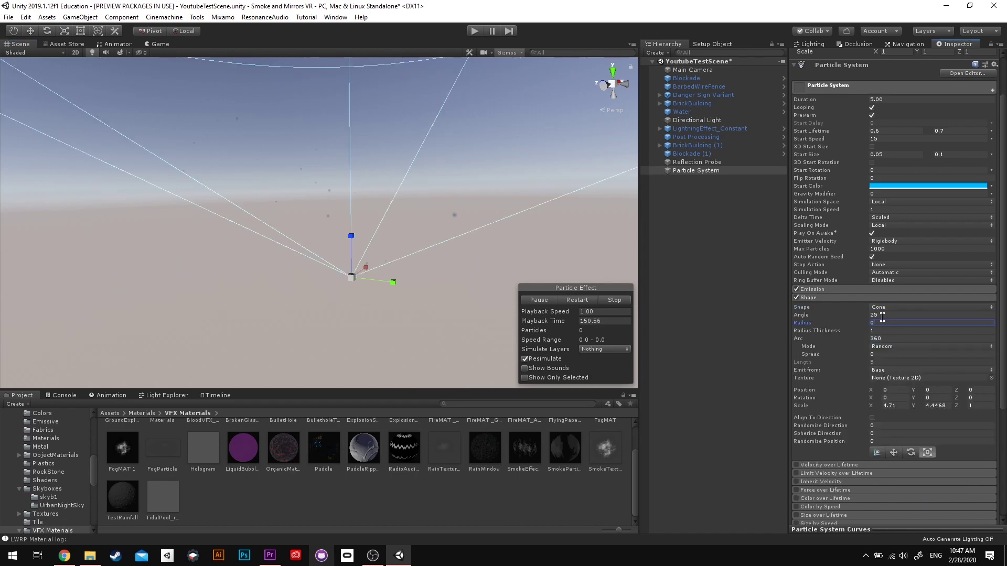
text(.1)
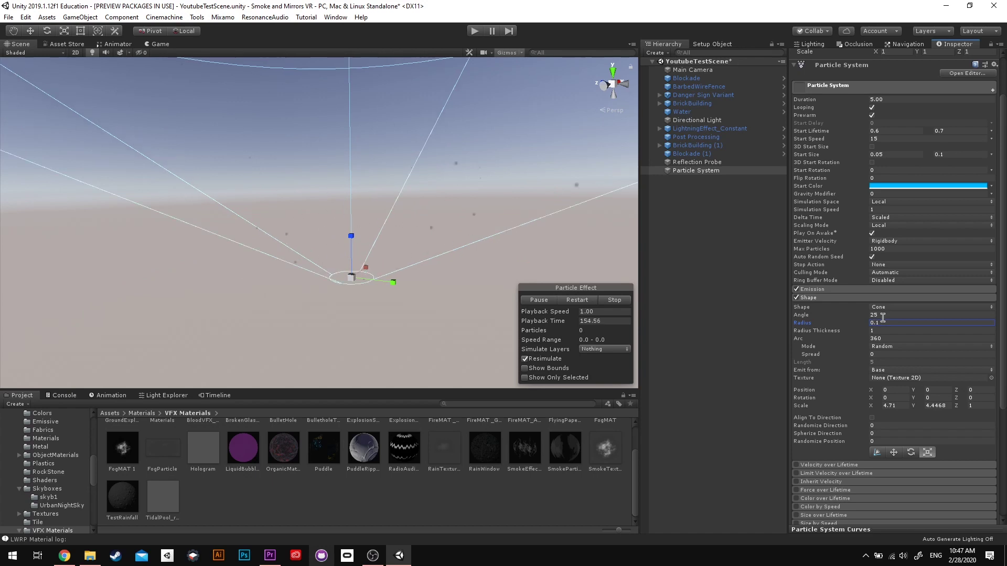
- Narrow the cone emitter's Angle to about 0.87 and collapse the Shape module
drag(872, 315, 472, 447)
alt+drag(386, 235, 415, 207)
alt+drag(345, 244, 472, 278)
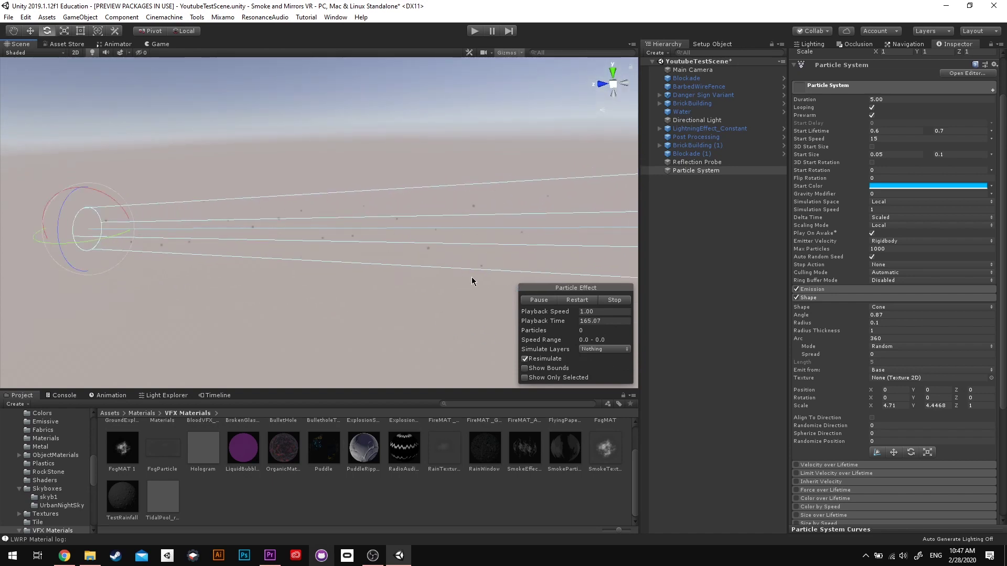
click(813, 299)
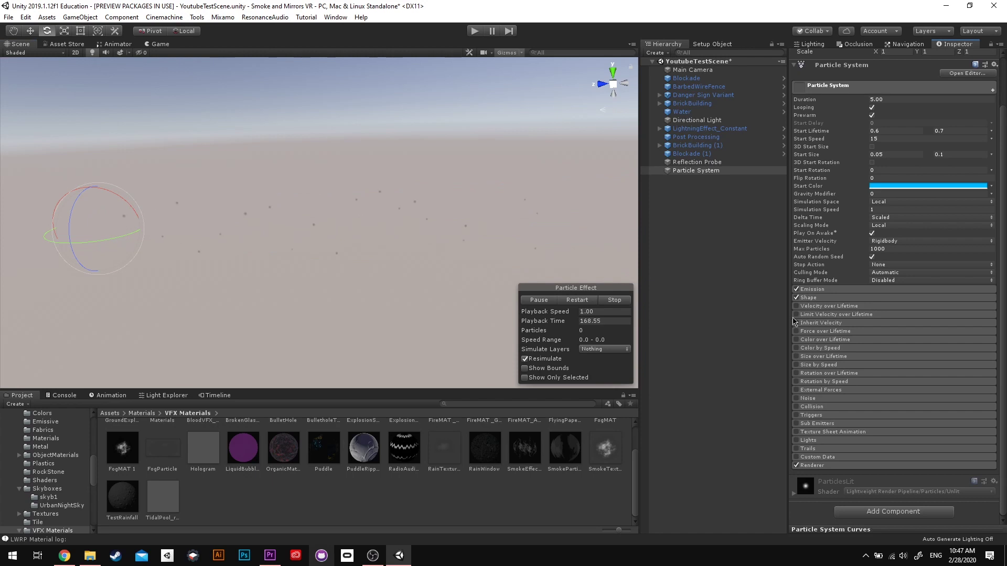
- Enable Color over Lifetime with a white gradient that fades from transparent at the start to opaque and back to transparent at the end
click(796, 340)
click(820, 341)
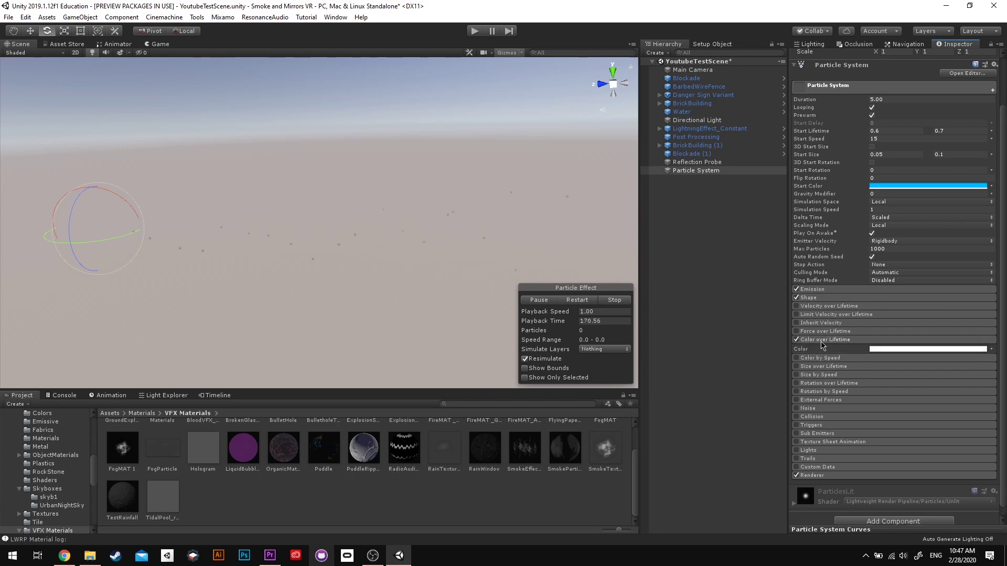
click(894, 349)
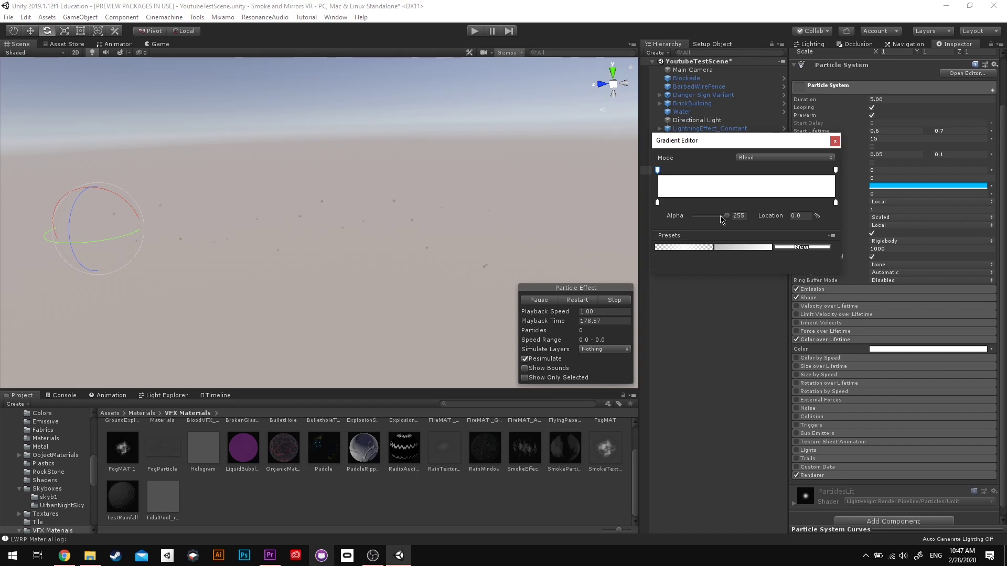
drag(722, 219, 690, 229)
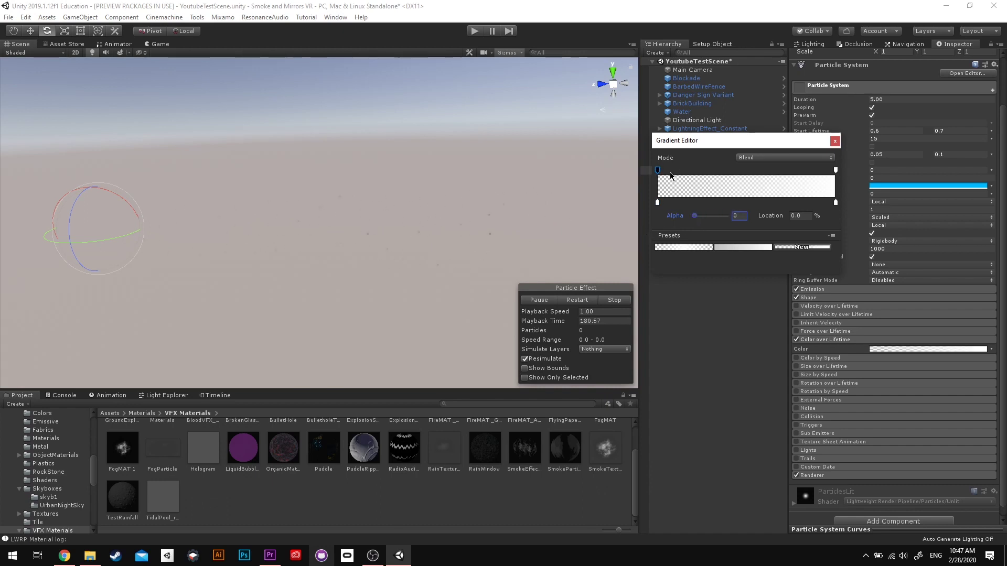
drag(698, 217, 756, 221)
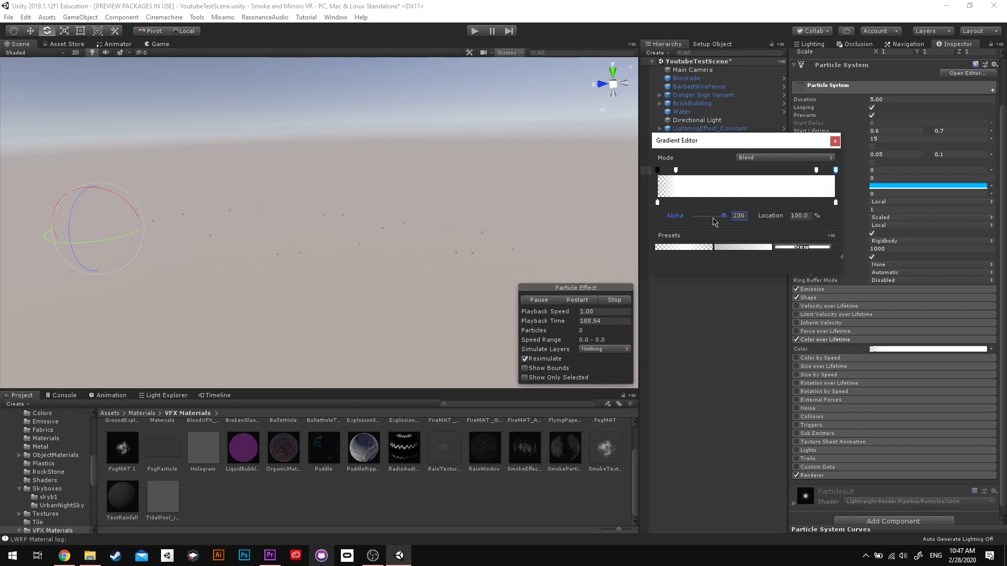
click(837, 140)
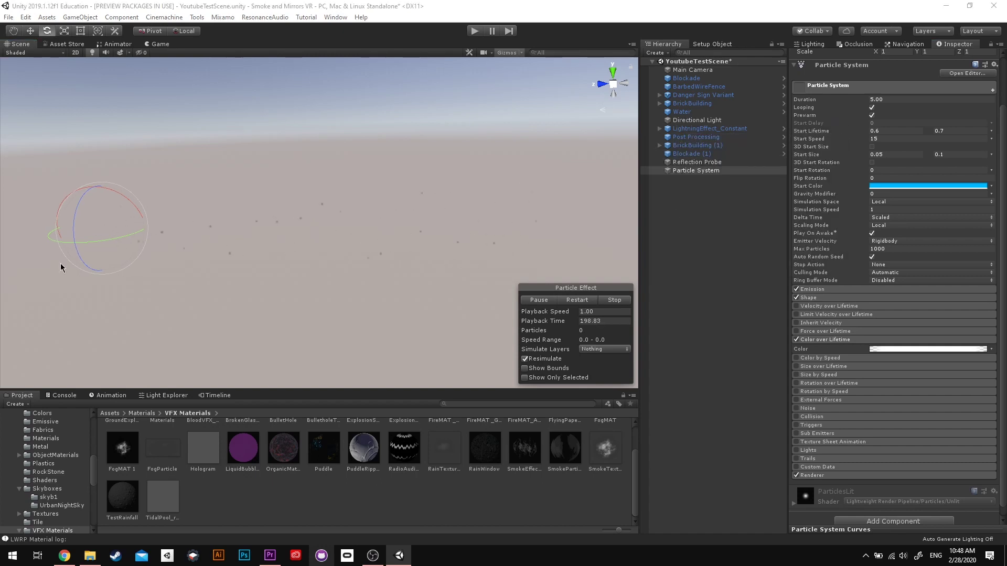
- Enable the Noise module with Strength 5 and Frequency 3, and collapse it
click(323, 259)
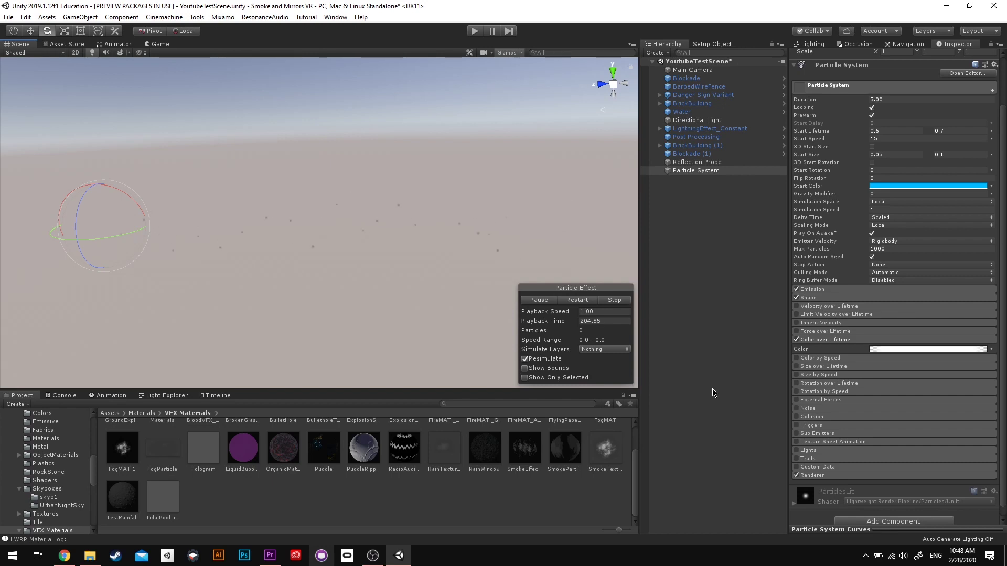
click(821, 410)
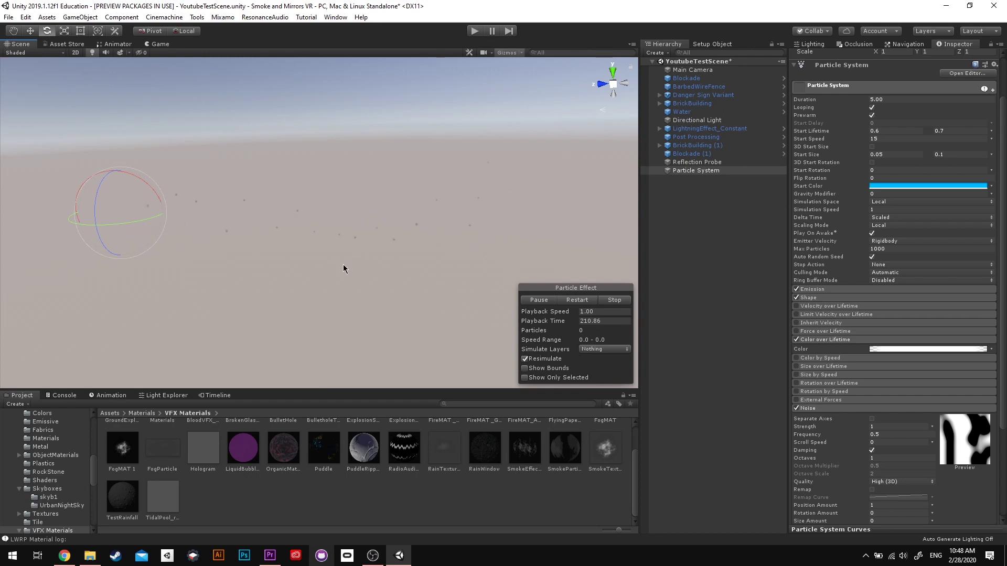
drag(296, 273, 317, 251)
scroll(870, 409, down, 3)
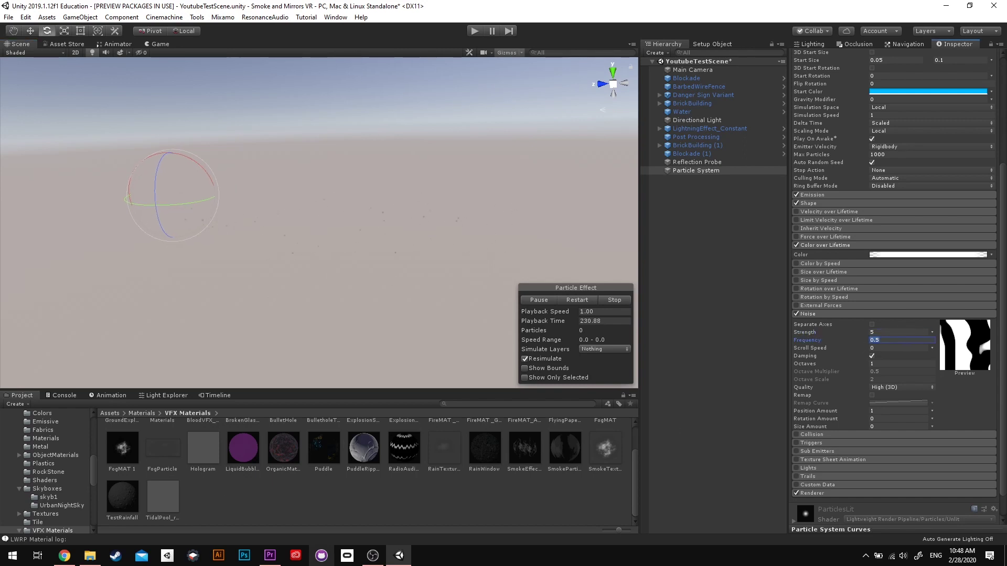
text(3)
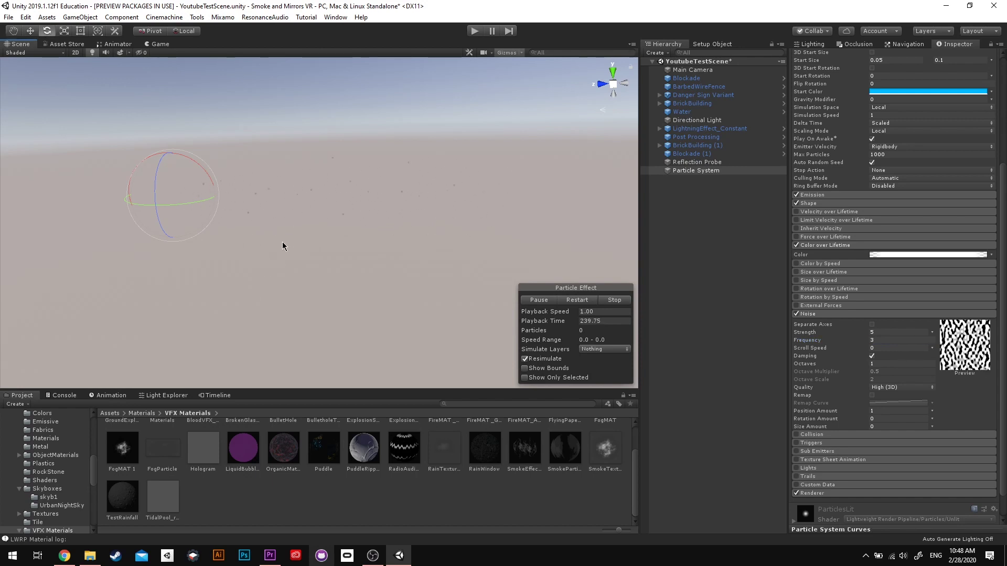
right_drag(347, 227, 384, 272)
right_drag(209, 223, 256, 220)
click(811, 314)
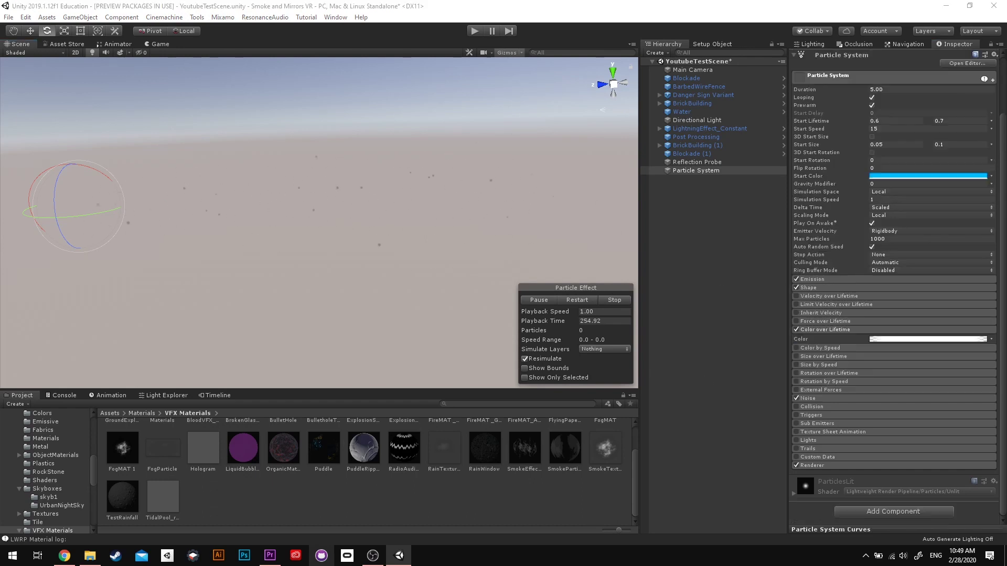
- Collapse the Color over Lifetime module, and enable and expand the Trails module
scroll(240, 203, up, 2)
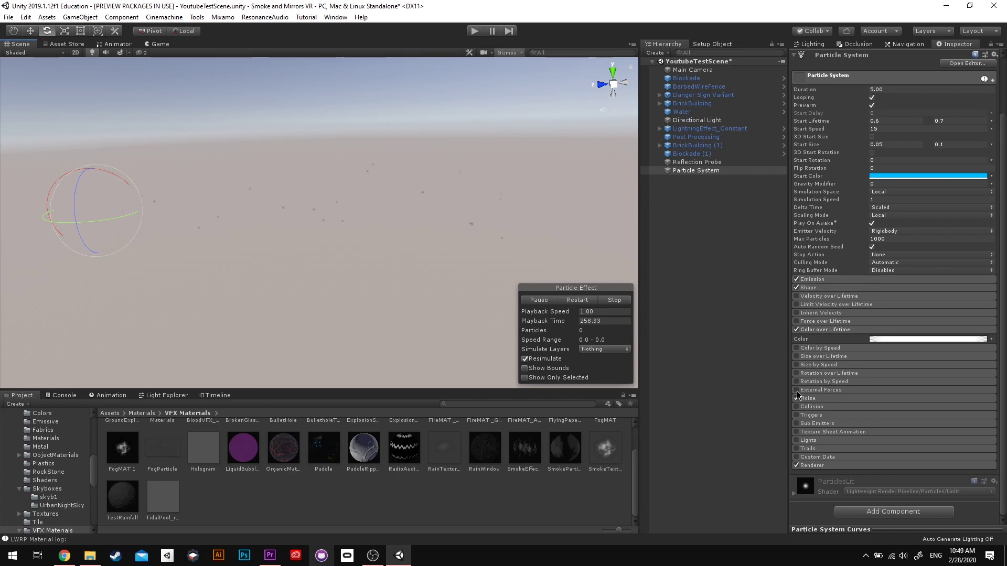
click(815, 330)
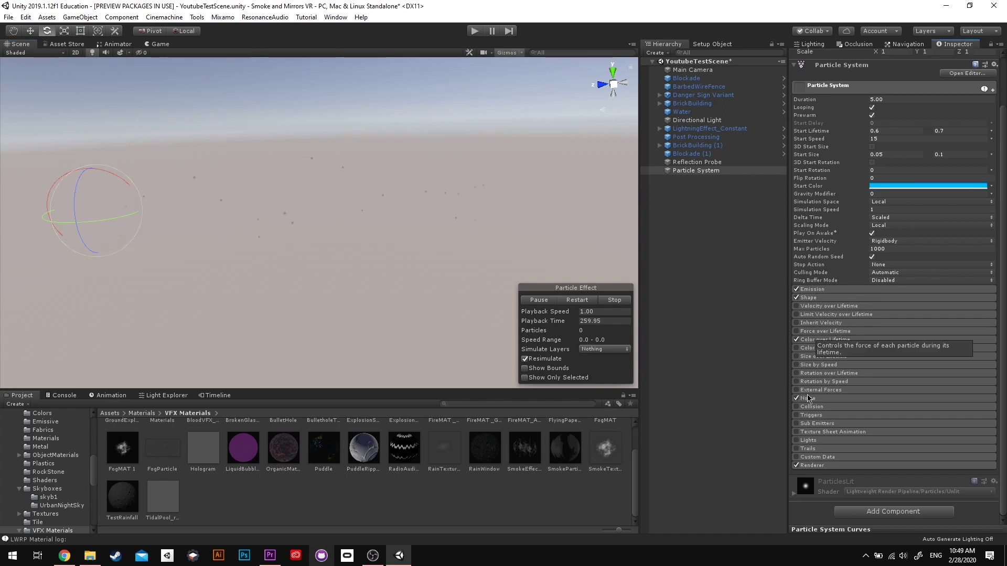
click(796, 450)
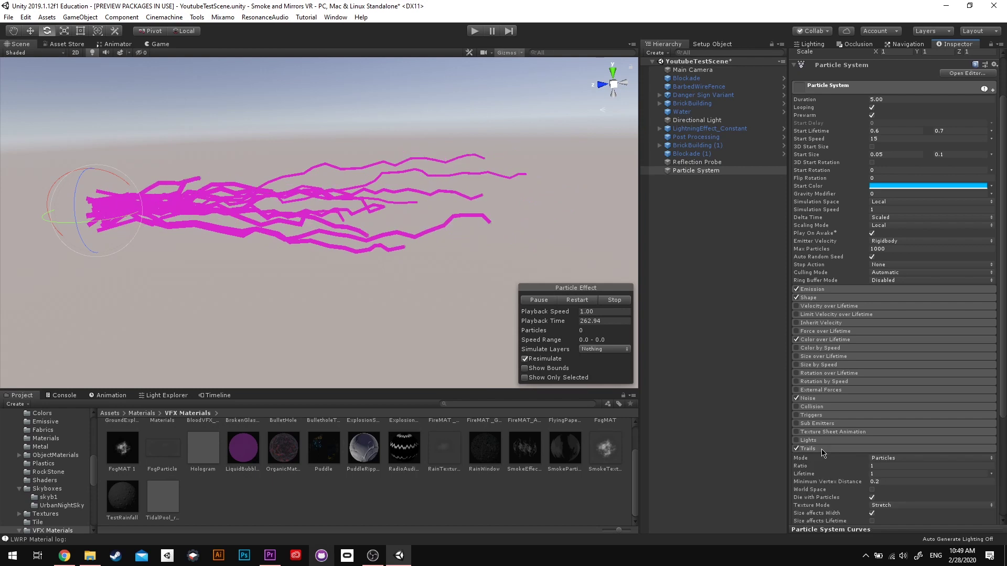
click(821, 449)
scroll(838, 418, down, 3)
scroll(838, 418, down, 2)
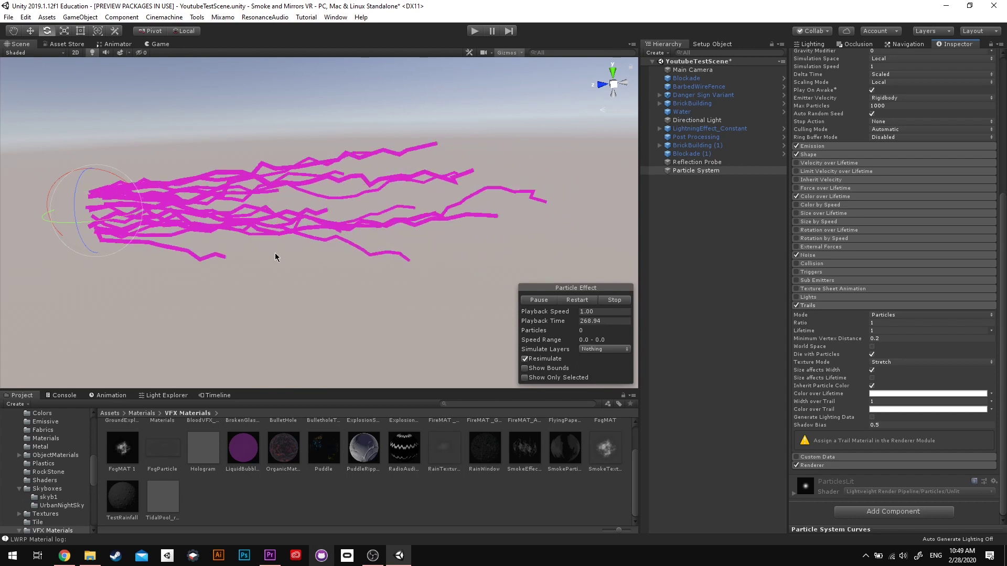
scroll(334, 220, up, 1)
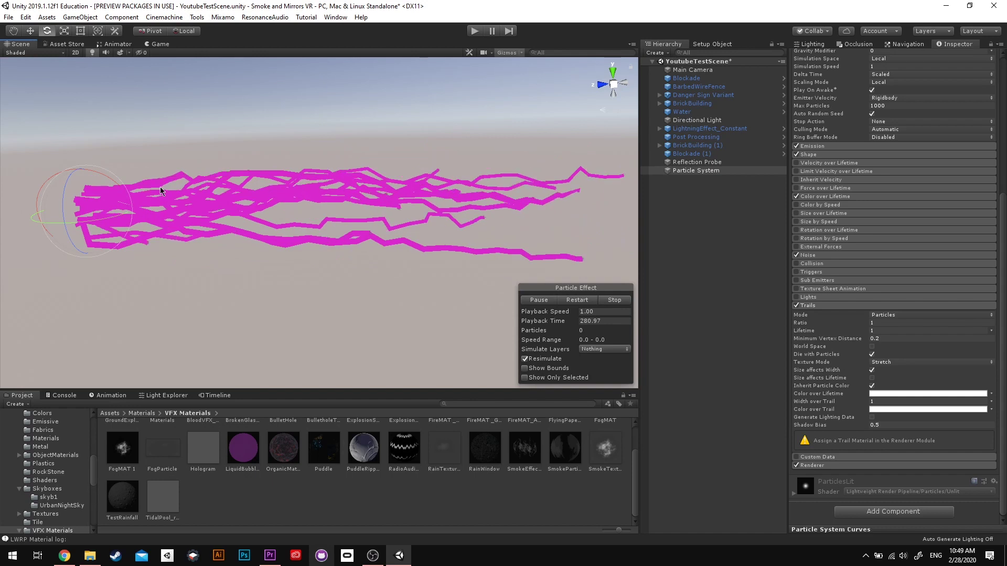
- Set the trails' Minimum Vertex Distance to 0.05 and collapse the Trails module
click(898, 339)
text(0.)
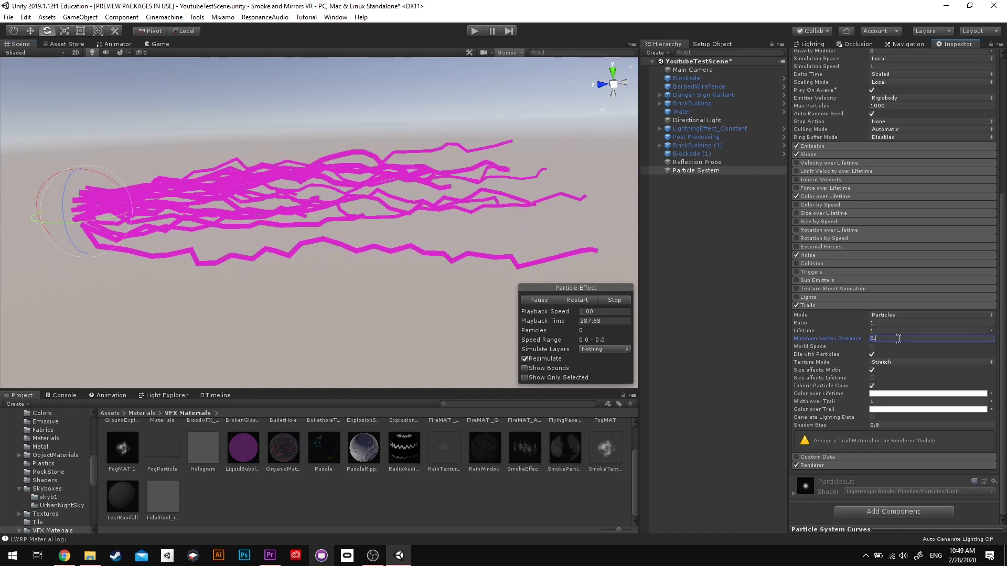
text(05)
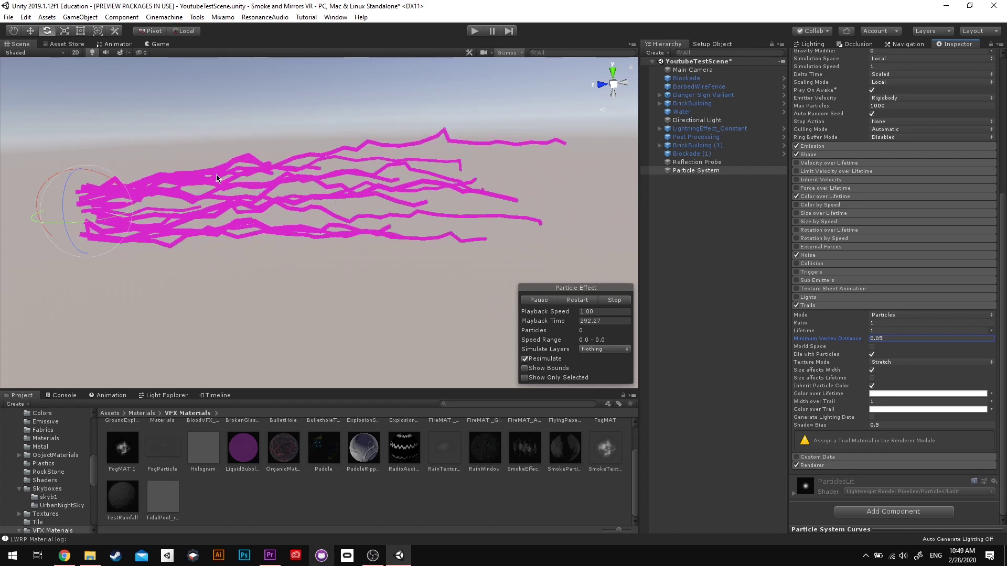
click(807, 305)
- Expand the Renderer module and set its Render Mode to None so that only the trails are drawn
click(812, 466)
scroll(812, 461, down, 6)
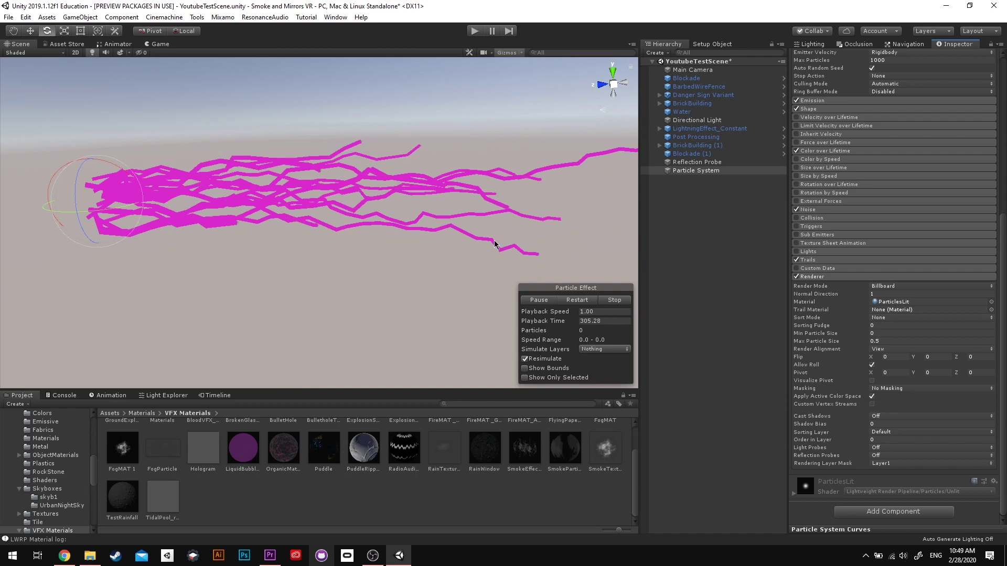
click(400, 234)
key(super)
click(695, 171)
alt+drag(364, 199, 313, 174)
click(931, 396)
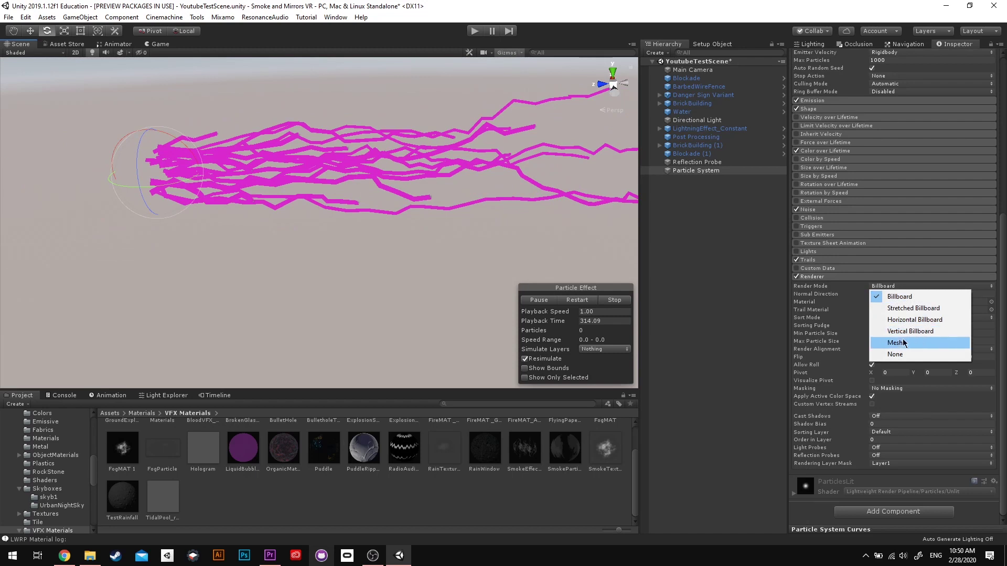
click(892, 352)
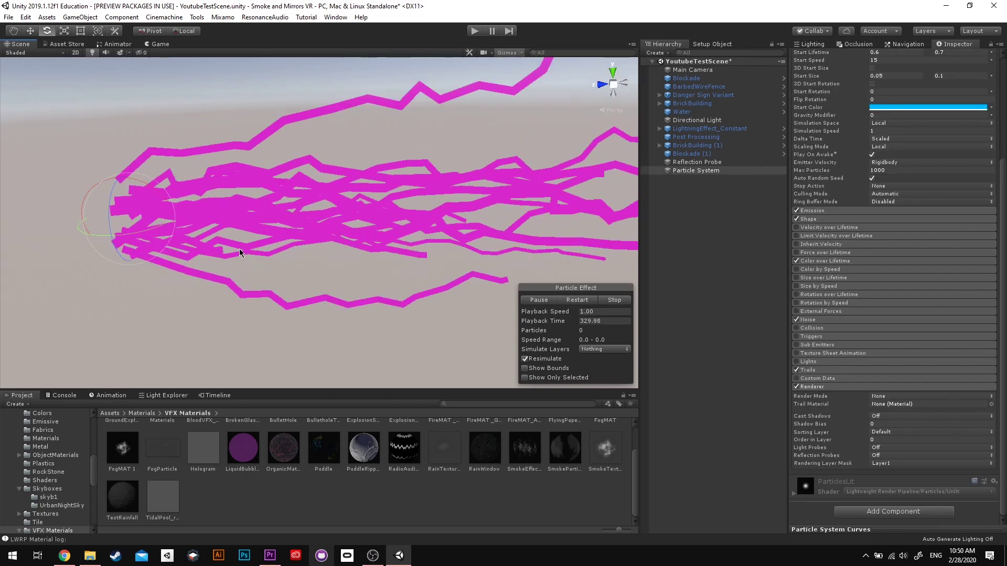
- Create a material named lIGHTNING in the VFX Materials folder and assign it as the Renderer's Trail Material
alt+drag(239, 253, 264, 195)
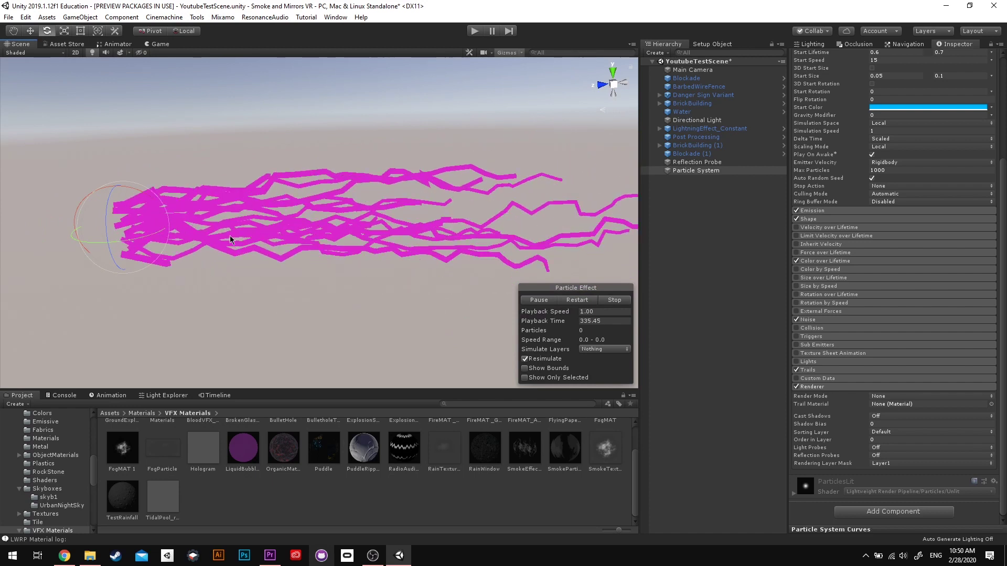
alt+drag(313, 246, 438, 240)
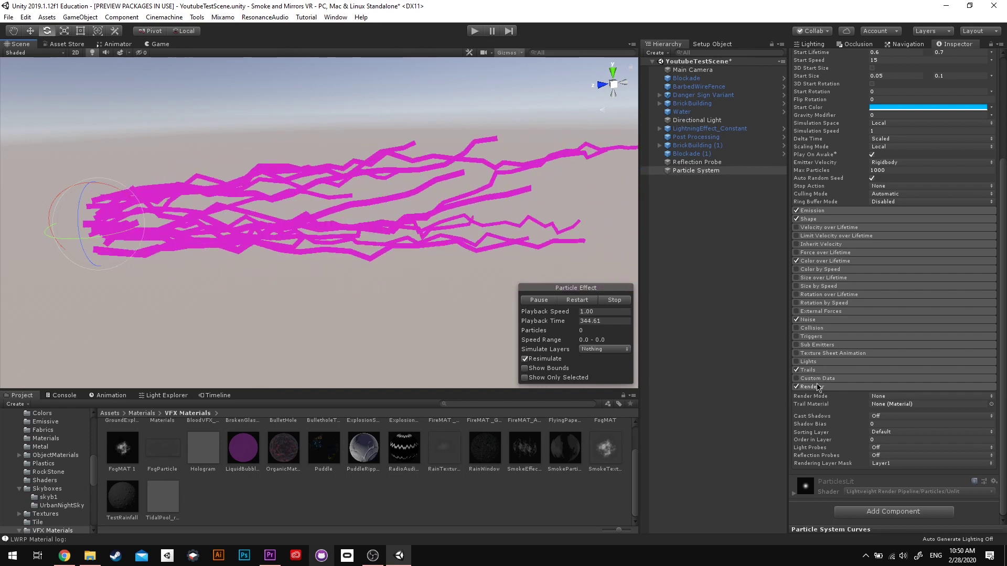
scroll(557, 501, up, 1)
scroll(524, 503, down, 1)
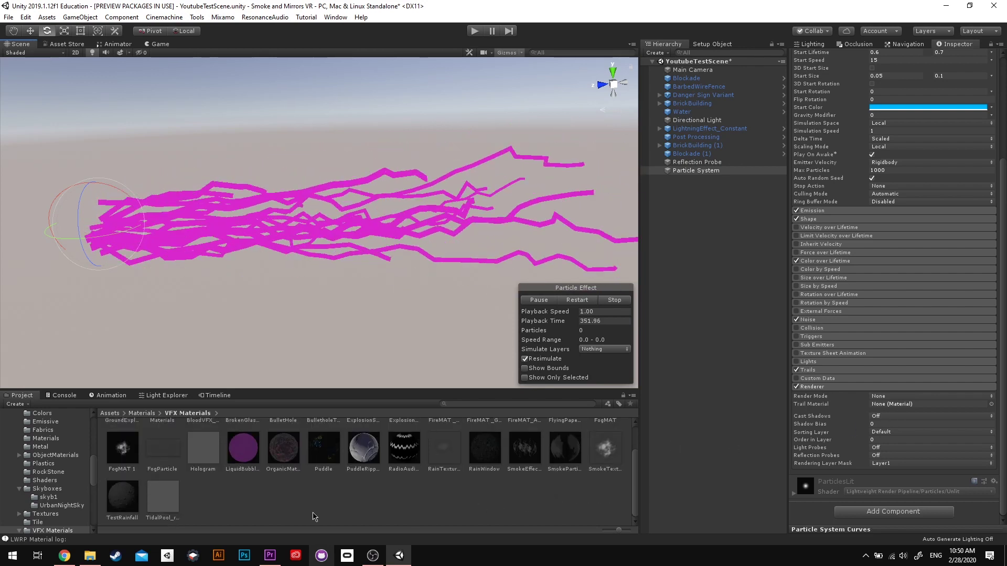
scroll(294, 506, up, 1)
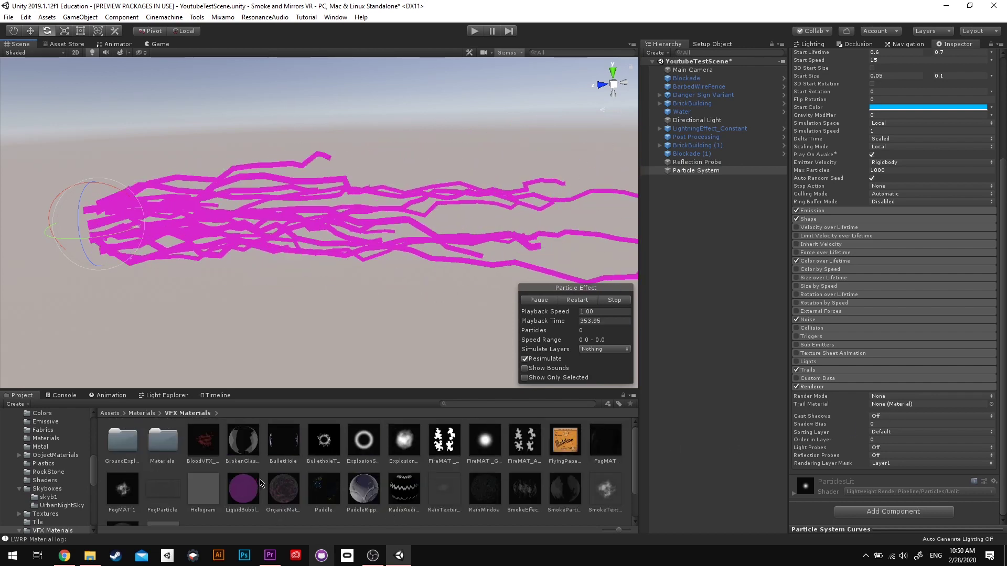
scroll(323, 484, down, 1)
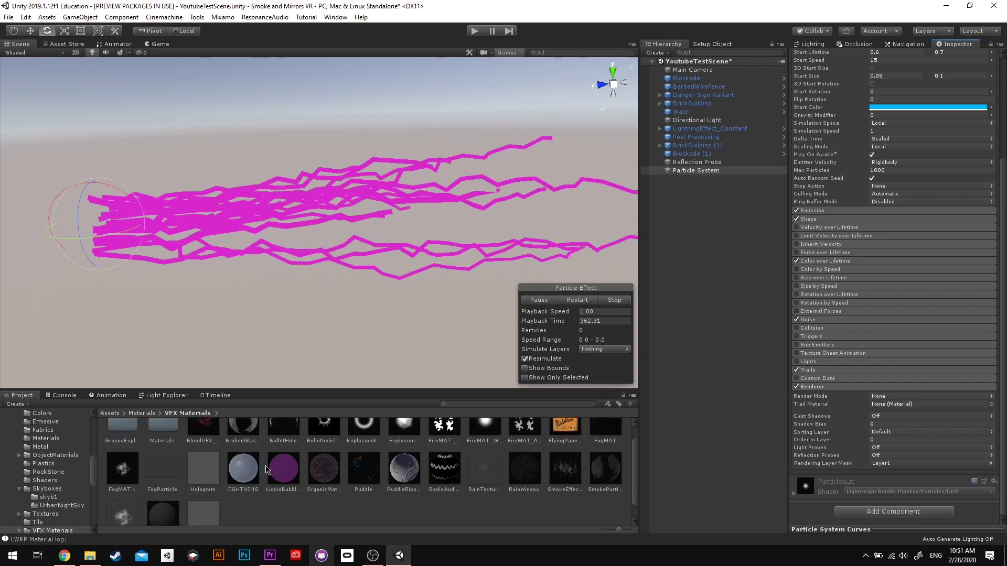
drag(245, 469, 912, 404)
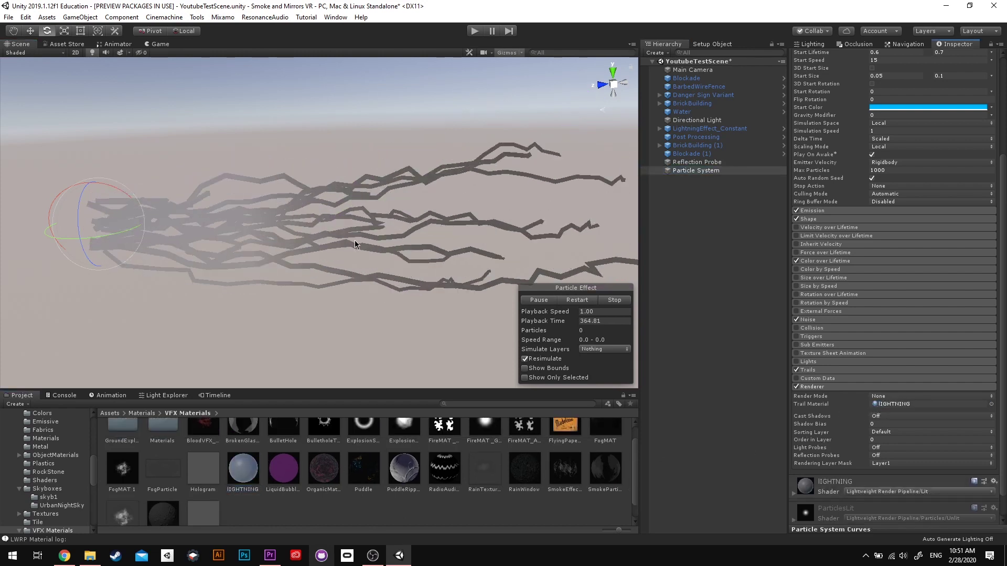
- Inspect the trails in the scene with nothing selected, and reselect the Particle System
click(181, 203)
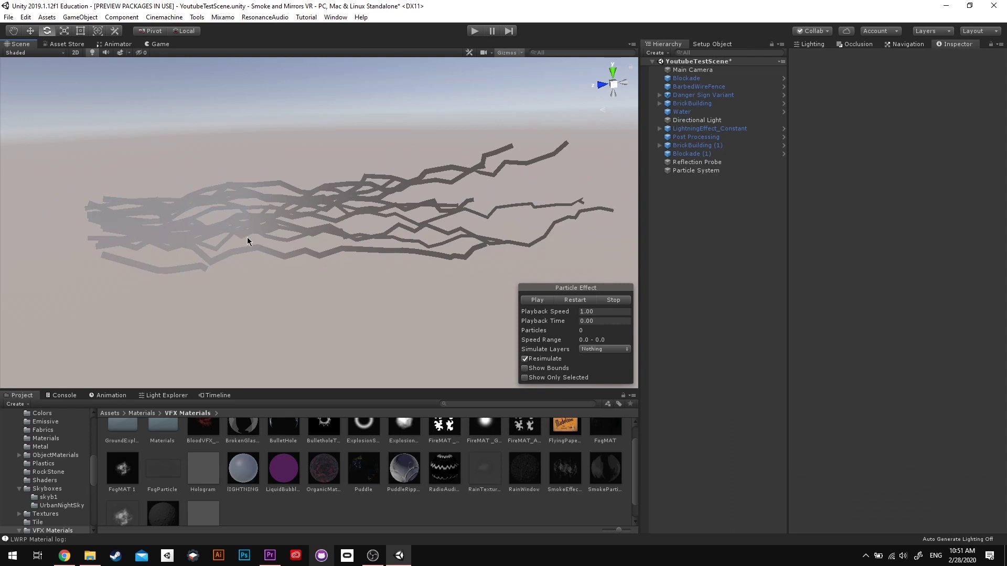
mouse_move(274, 201)
mouse_down()
mouse_move(442, 191)
mouse_move(472, 210)
mouse_move(416, 214)
mouse_move(438, 207)
mouse_move(449, 244)
mouse_move(330, 194)
mouse_move(272, 189)
mouse_up()
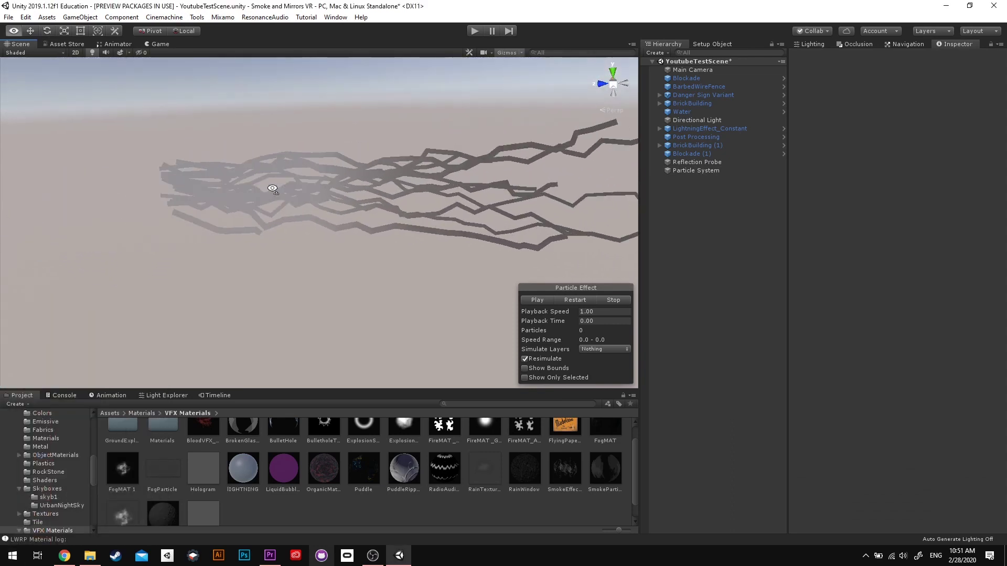
click(705, 173)
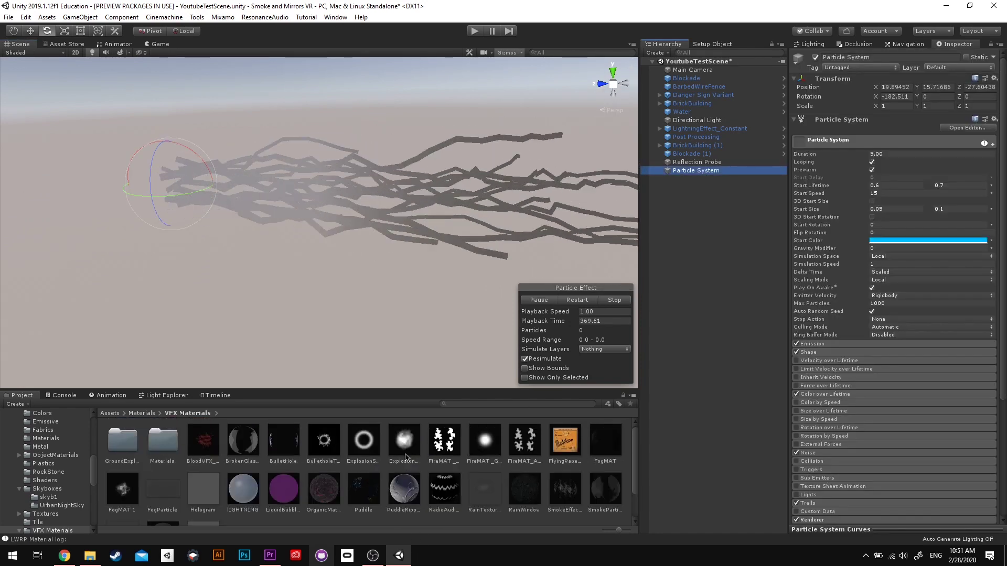
- Assign the ExplosionSmoke material from the VFX Materials folder as the Particle System Renderer's Trail Material
click(401, 445)
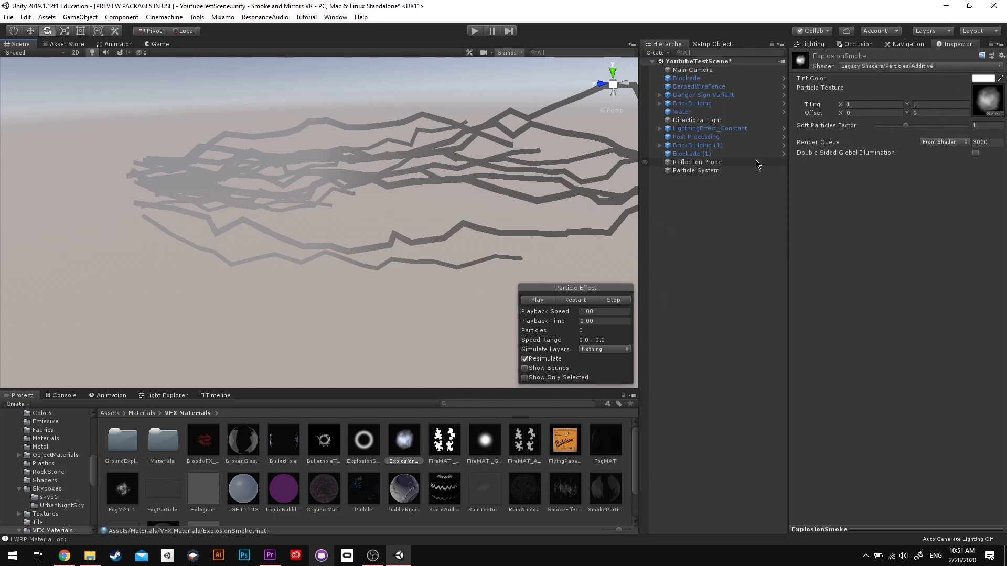
click(695, 172)
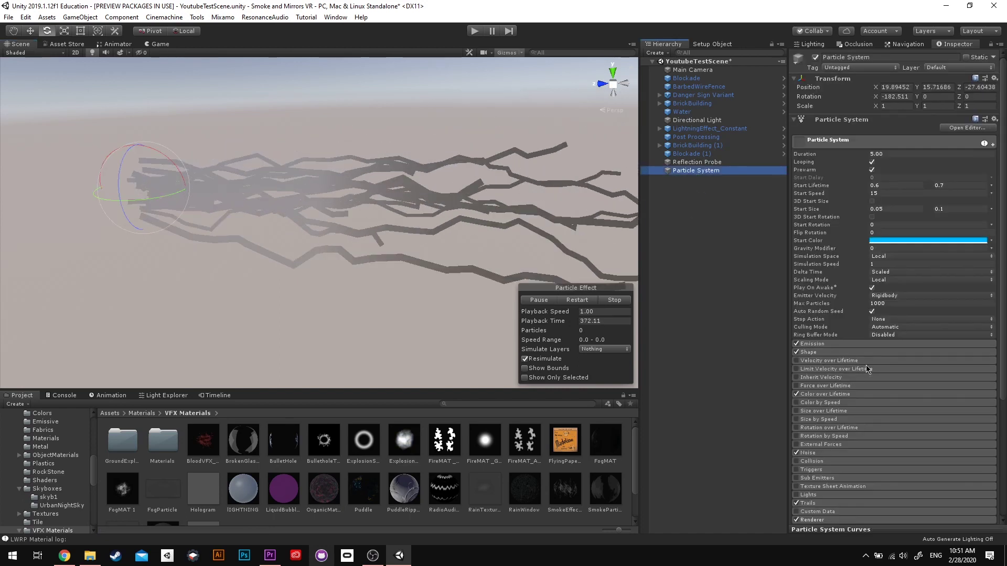
drag(408, 476, 892, 376)
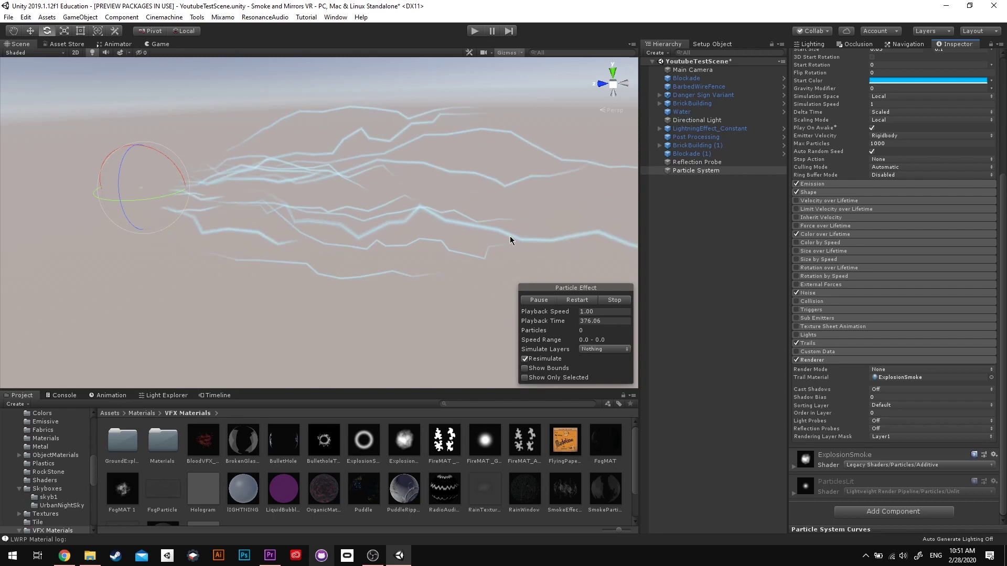
scroll(395, 199, up, 3)
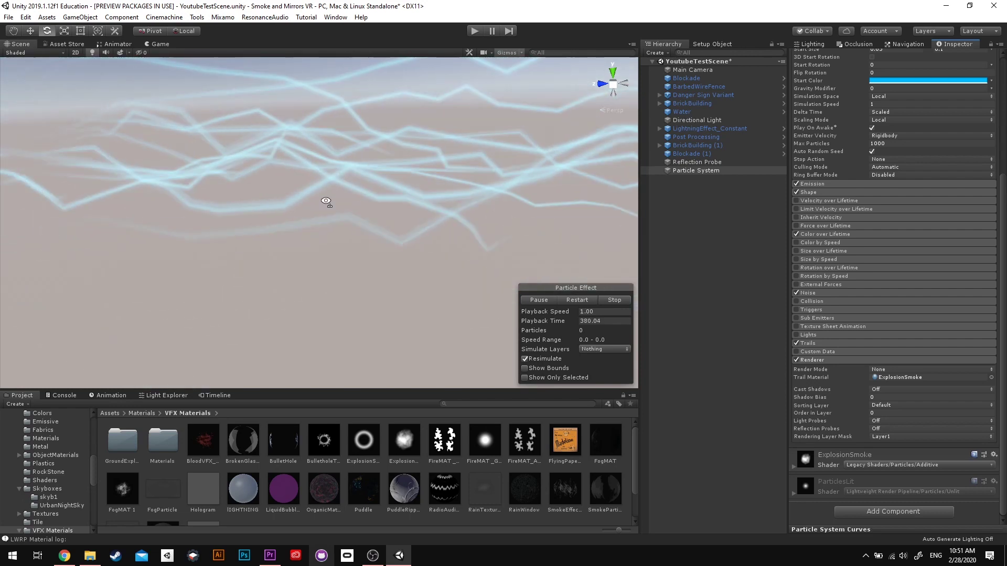
- Inspect the ExplosionSmoke material and the trails in the scene, and reselect the Particle System
click(414, 451)
alt+right_drag(333, 258, 418, 224)
click(700, 171)
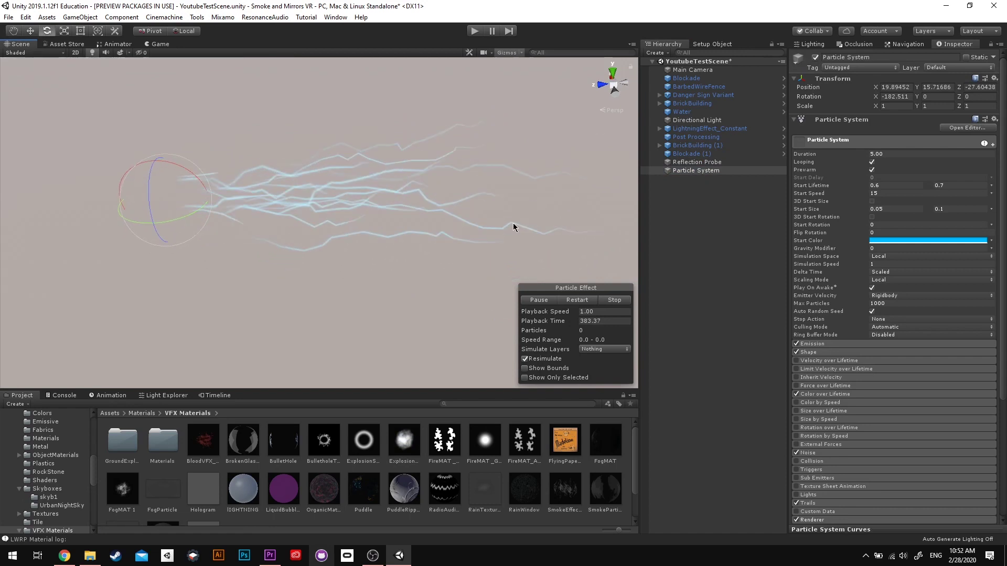
- Try a red Start Color (FF2C09) on the Particle System, and set it to light blue 00C2FF
click(881, 240)
click(582, 197)
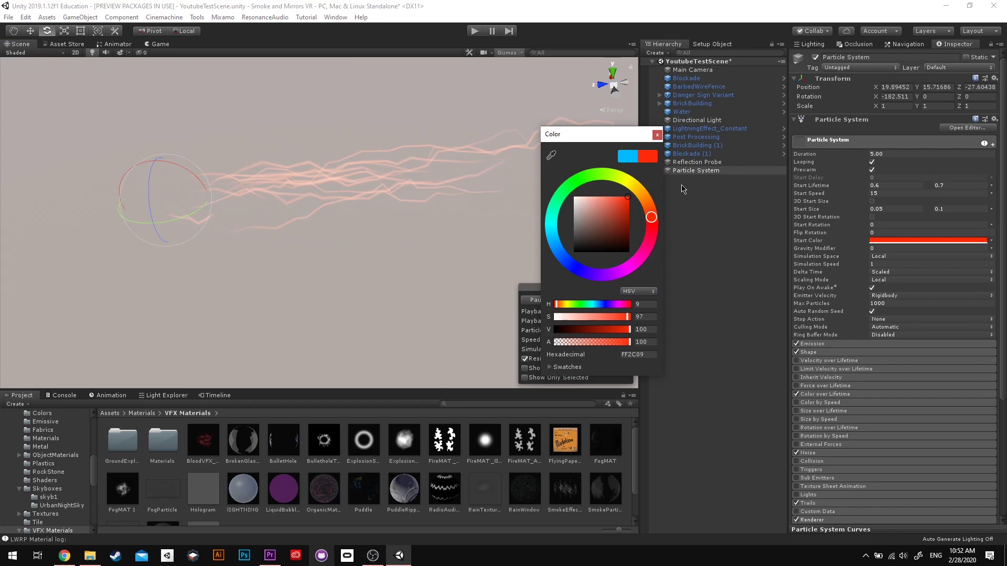
drag(634, 198, 552, 237)
click(629, 197)
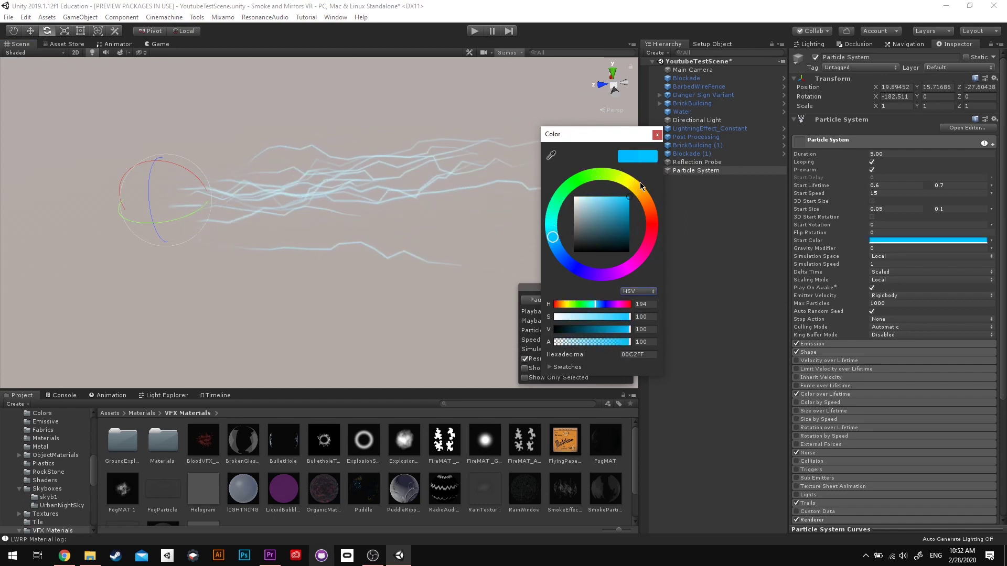
click(656, 135)
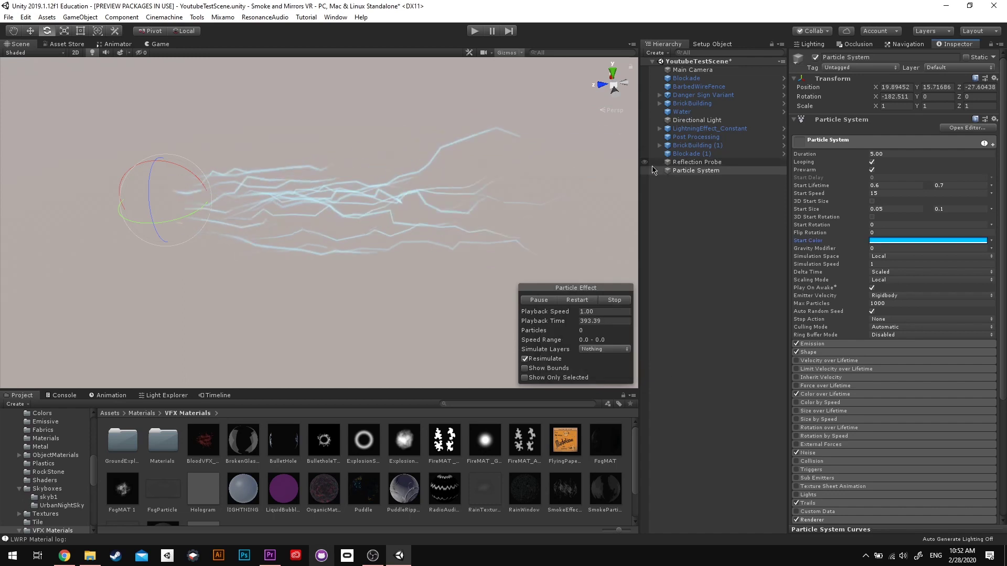
- Open the LightningEffect_Constant prefab for editing and view its lightning from the side
double_click(709, 129)
click(784, 128)
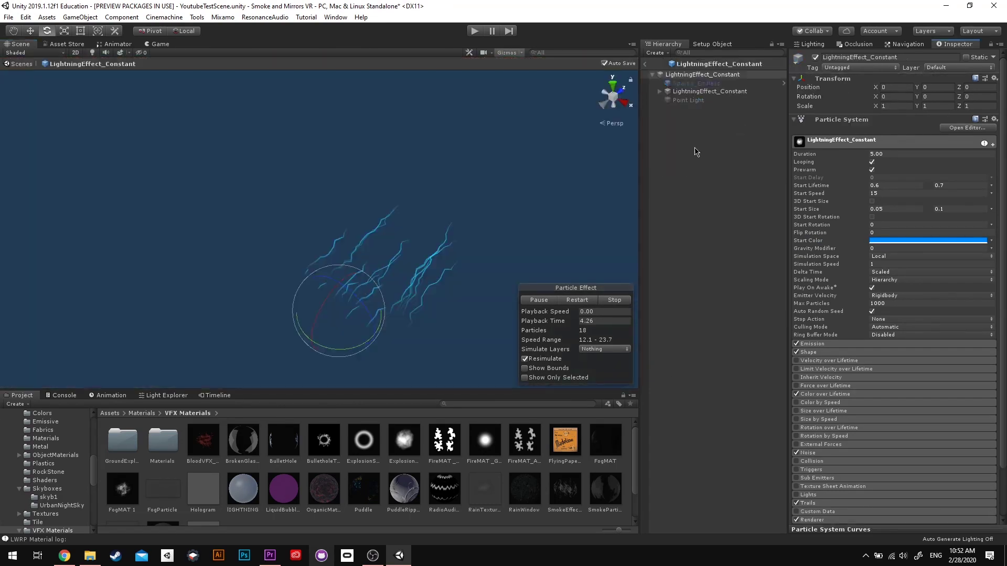
alt+drag(419, 205, 353, 153)
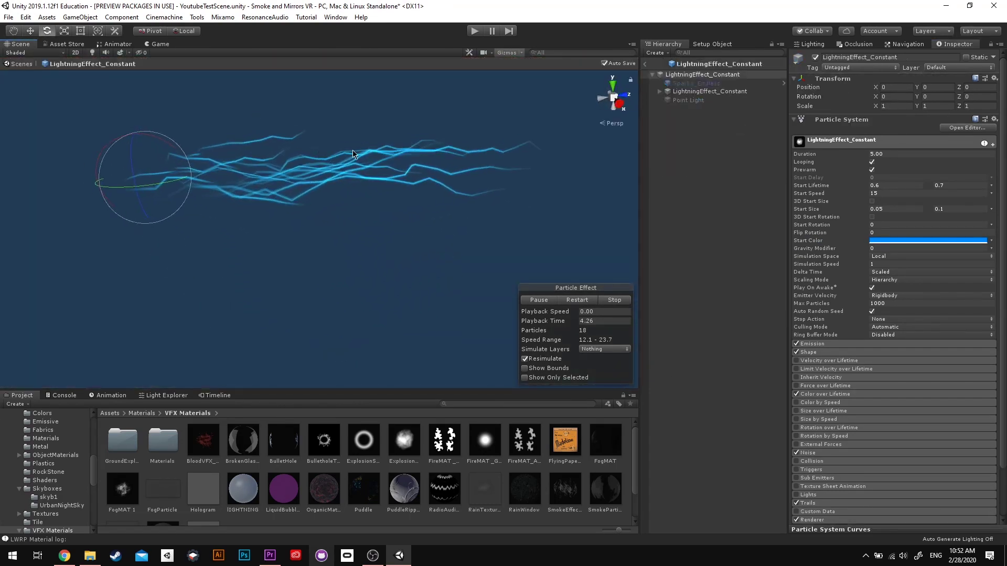